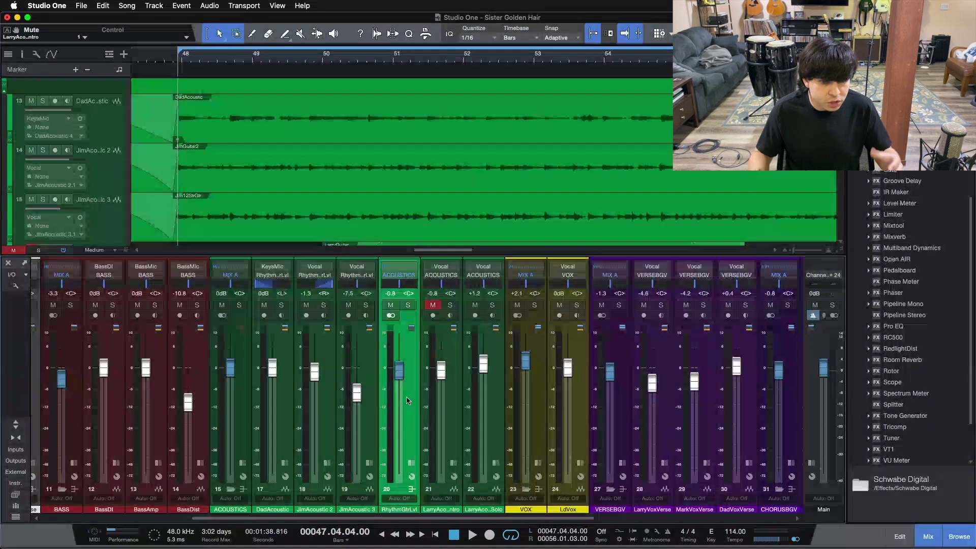
- Select the three acoustic guitar channels and the RhythmGtrLvl bus in turn, and play the section from the loop start
click(283, 416)
click(318, 412)
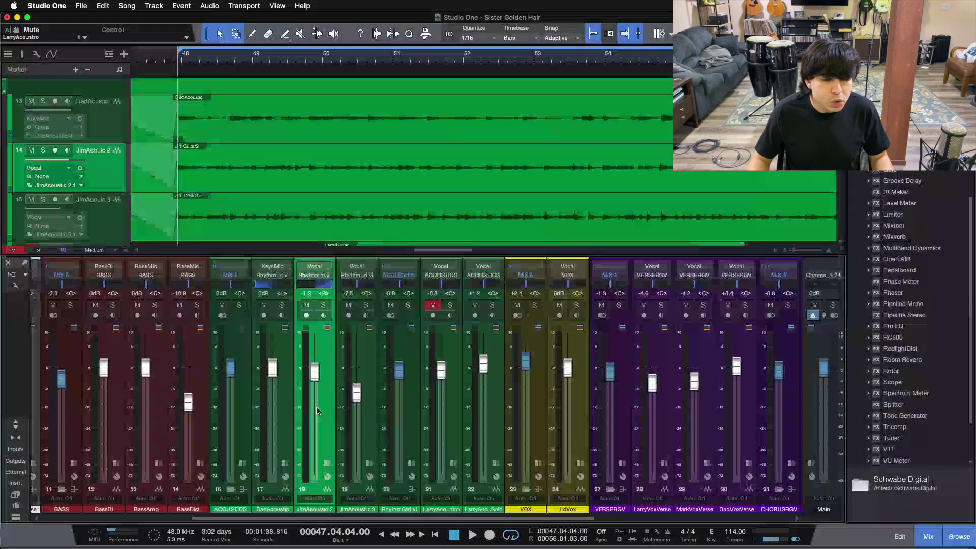
click(363, 408)
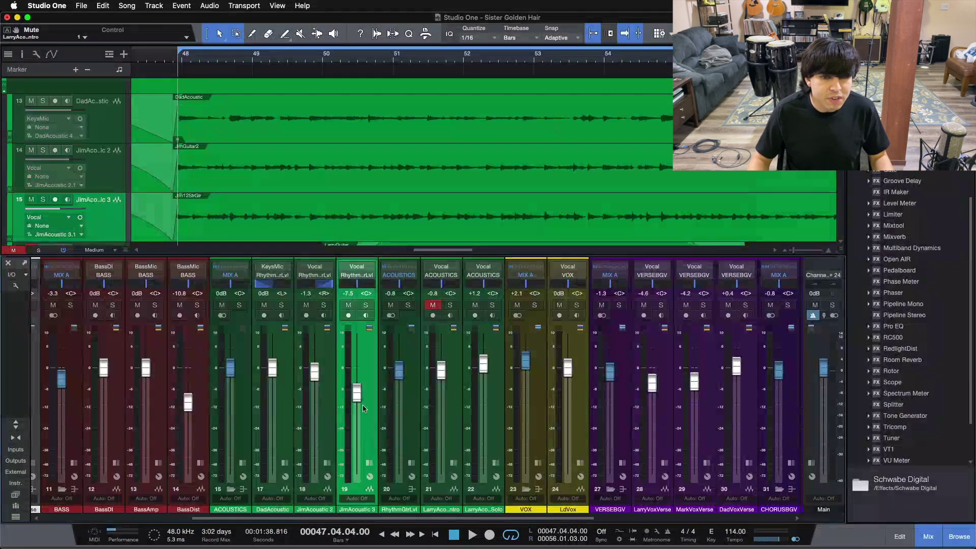
click(406, 426)
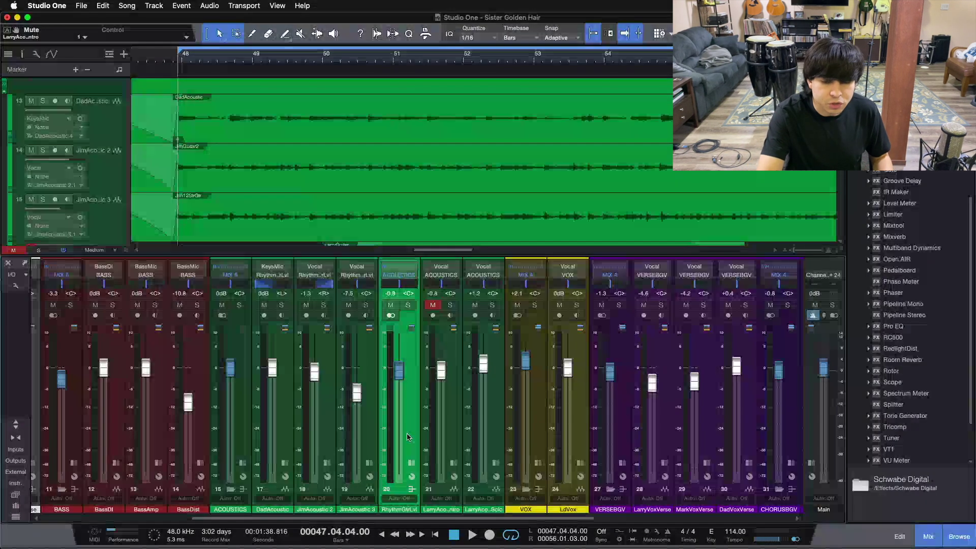
key(space)
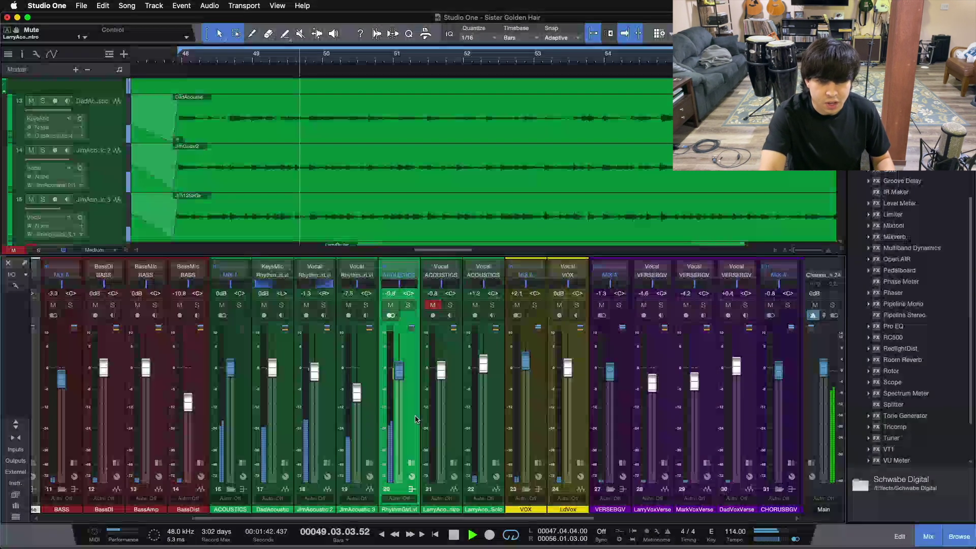
key(space)
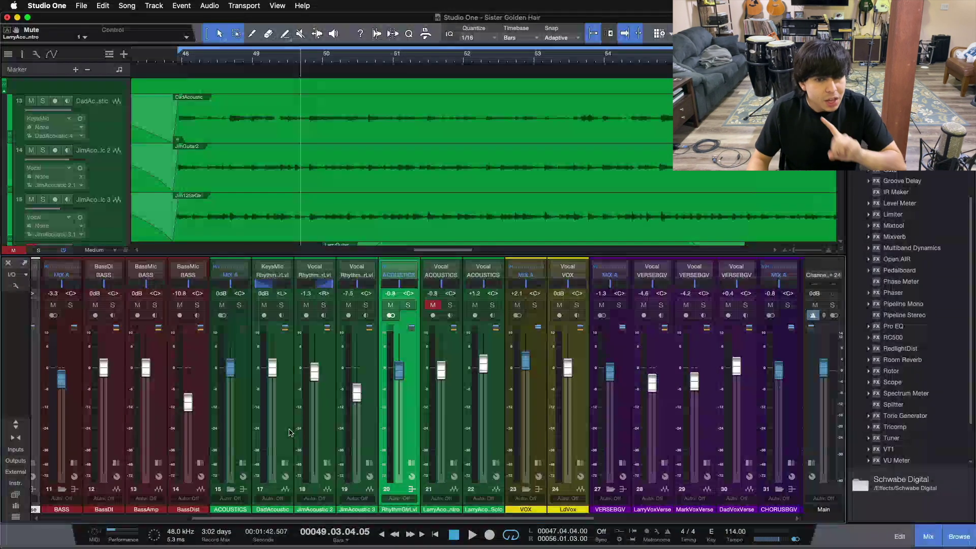
- Expand channels 17, 18 and 19 in the mixer to show their insert effects
click(285, 462)
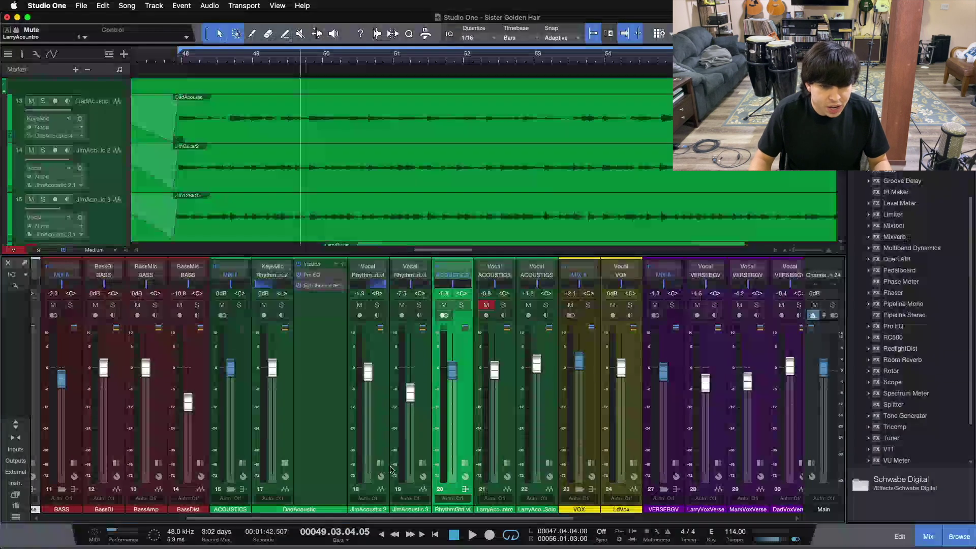
click(380, 463)
click(476, 463)
click(395, 415)
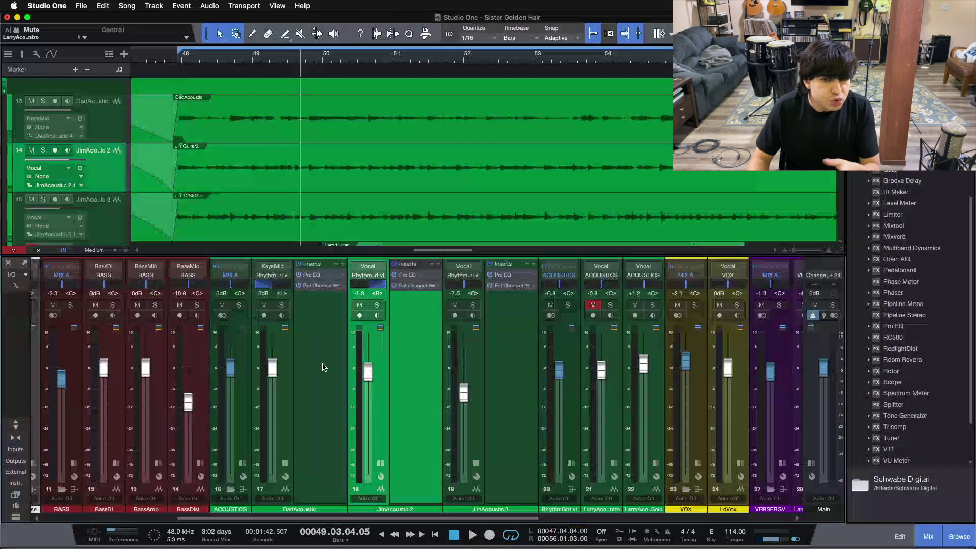
click(327, 409)
click(415, 395)
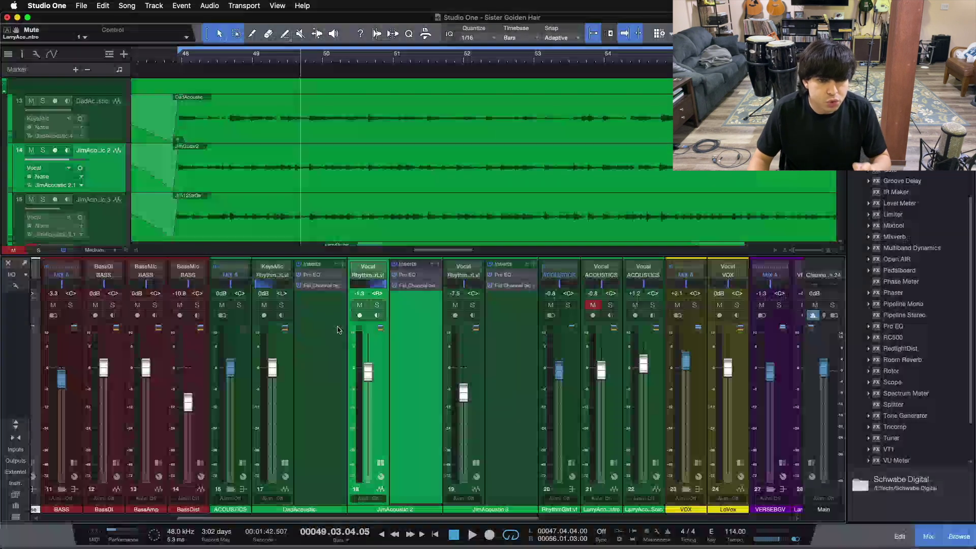
- Examine the Pro EQ low-cut and low-mid settings on acoustic channels 17, 18 and 19, closing each plug-in window
click(311, 275)
drag(457, 228, 483, 198)
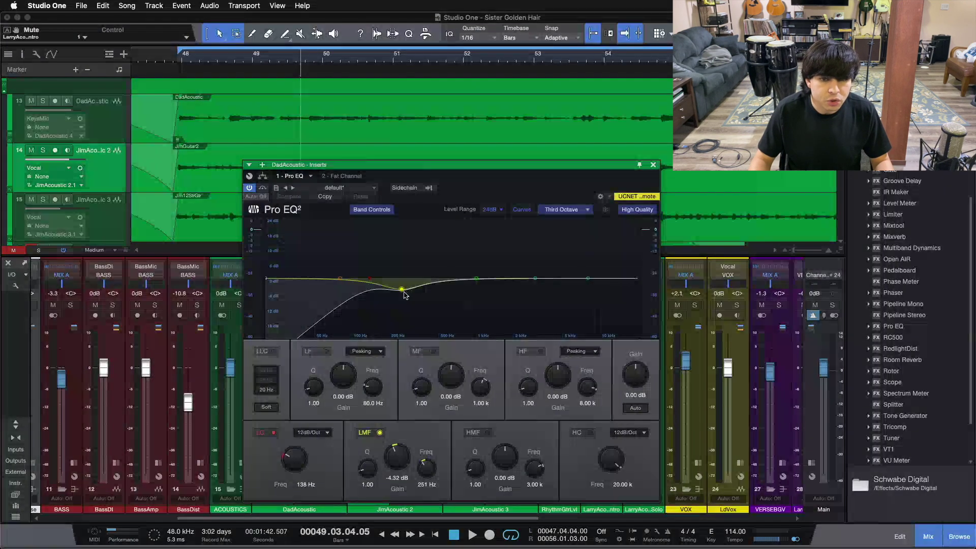
click(653, 165)
click(421, 275)
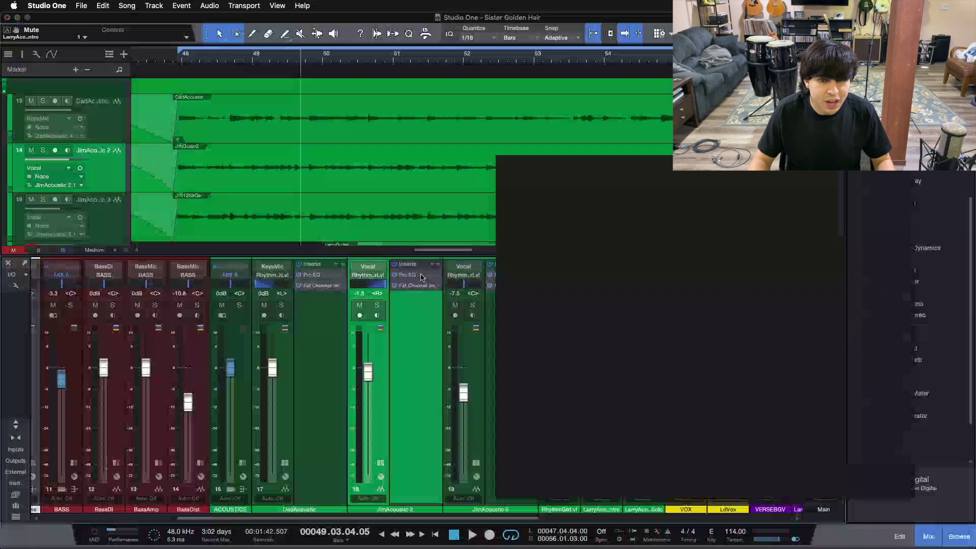
drag(736, 182, 583, 193)
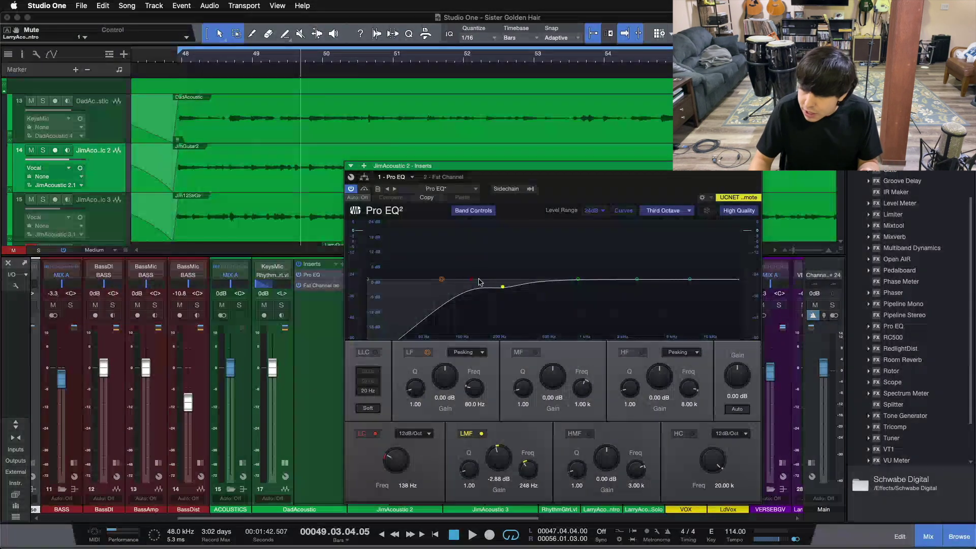
click(755, 166)
click(509, 278)
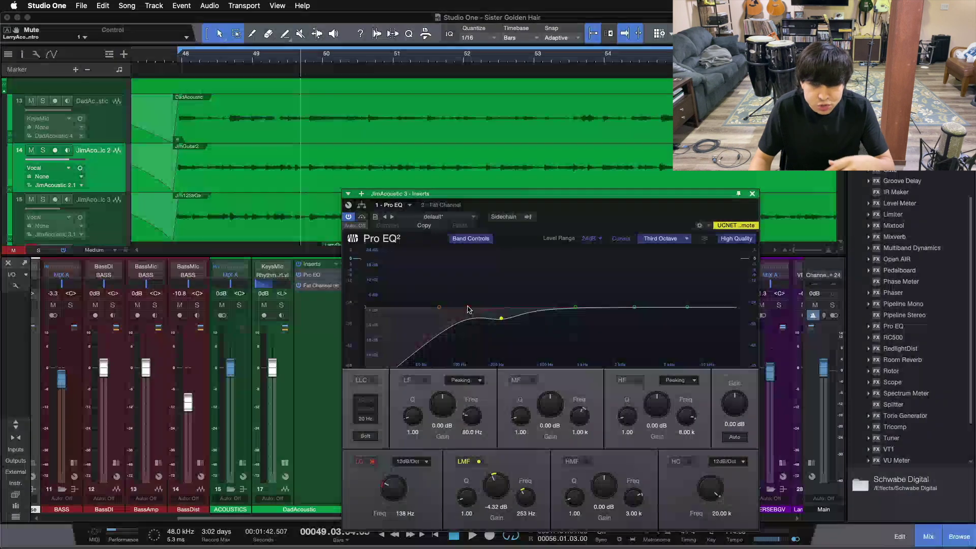
click(752, 193)
- Expand the RhythmGtrLvl bus inserts, and bypass all inserts on the bus and on acoustic channels 17 to 19
click(570, 462)
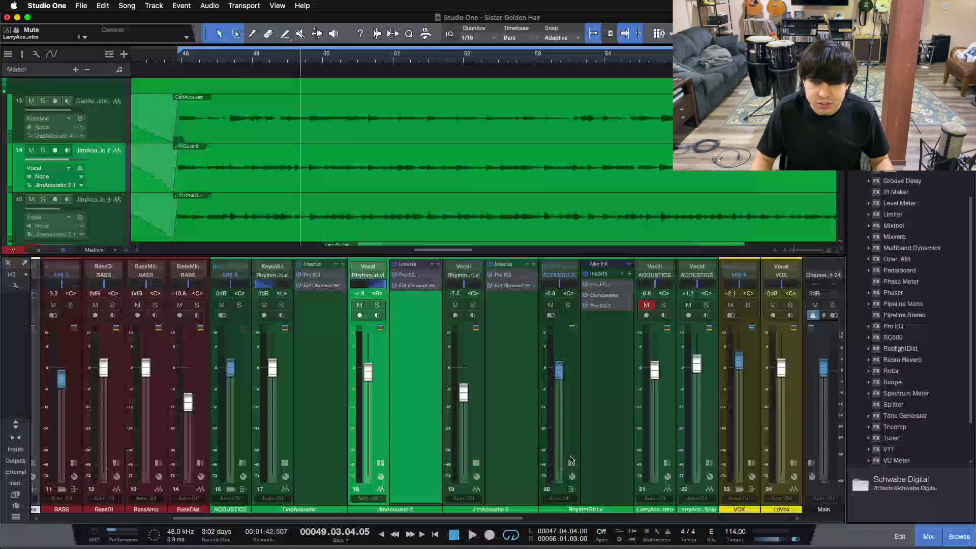
click(601, 387)
shift+click(329, 386)
click(608, 349)
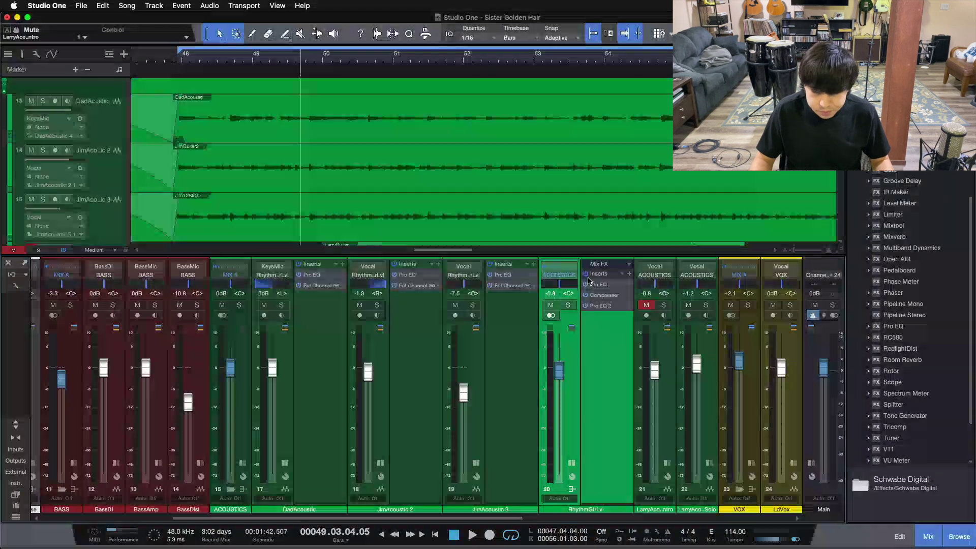
click(516, 362)
shift+click(302, 365)
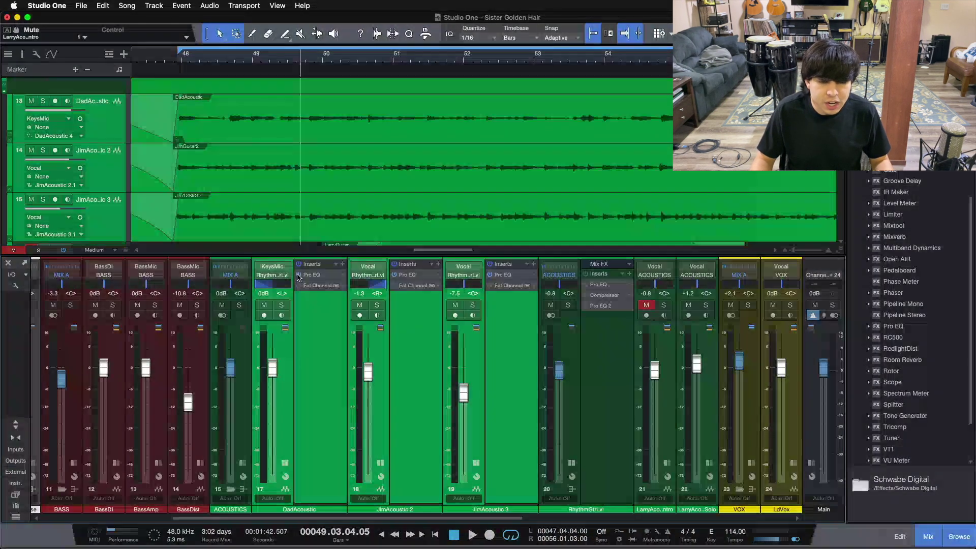
- Play the rhythm guitars from the loop start, switching Pro EQ back on for channels 17 to 19 during playback
key(KP_1)
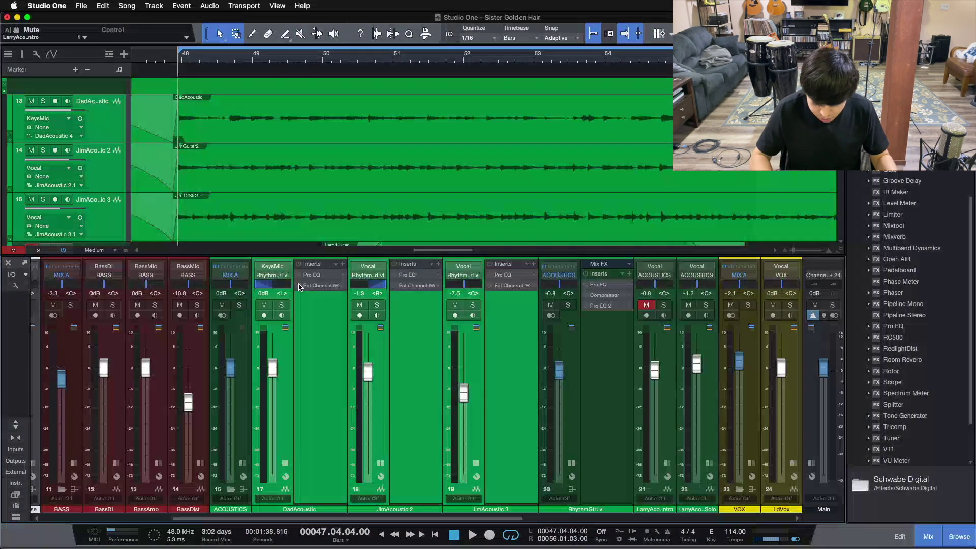
key(space)
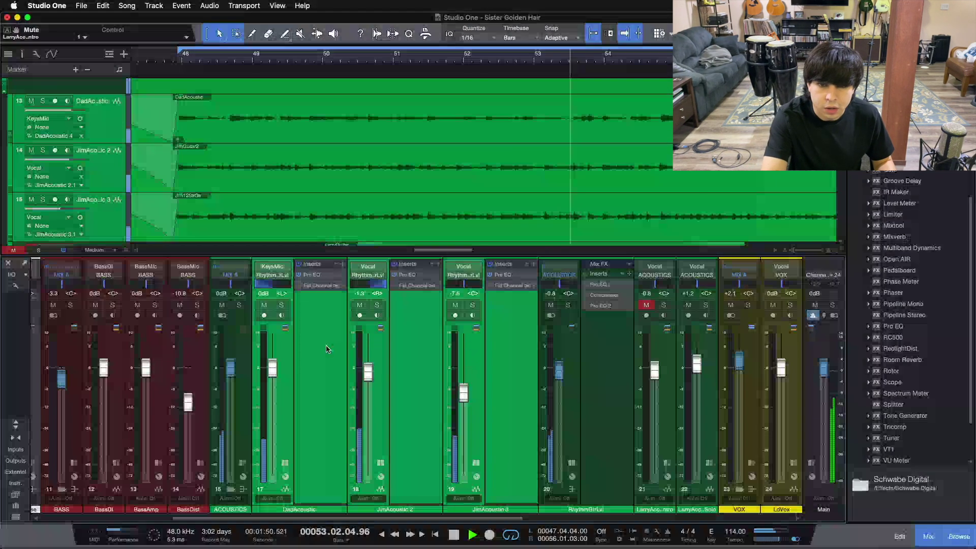
key(space)
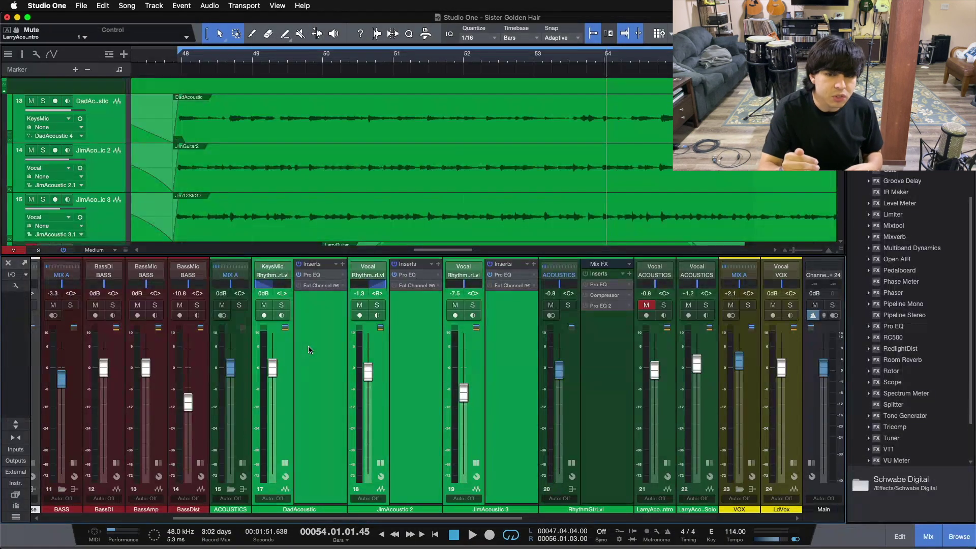
- Open the Fat Channel on the DadAcoustic channel and examine its FET compressor settings
click(309, 350)
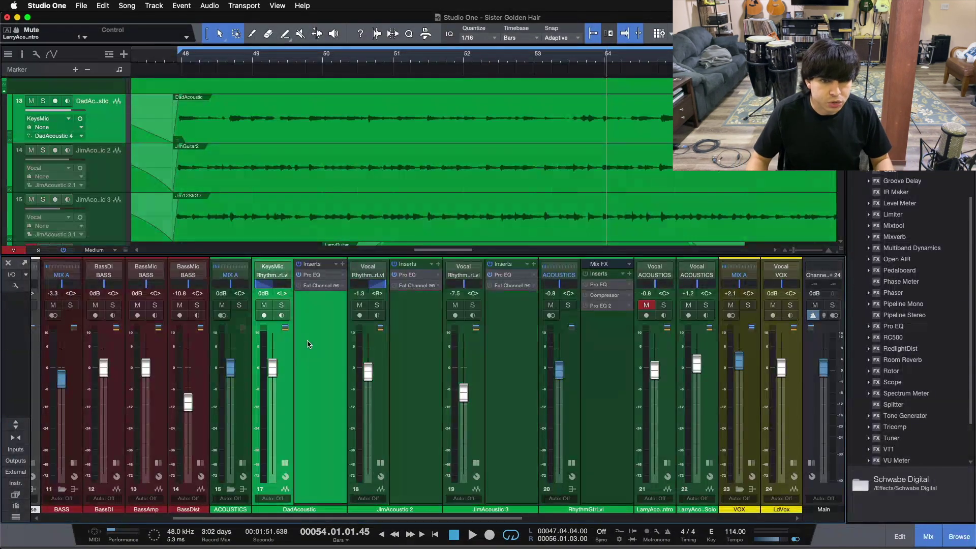
click(310, 285)
click(200, 297)
drag(451, 292, 503, 346)
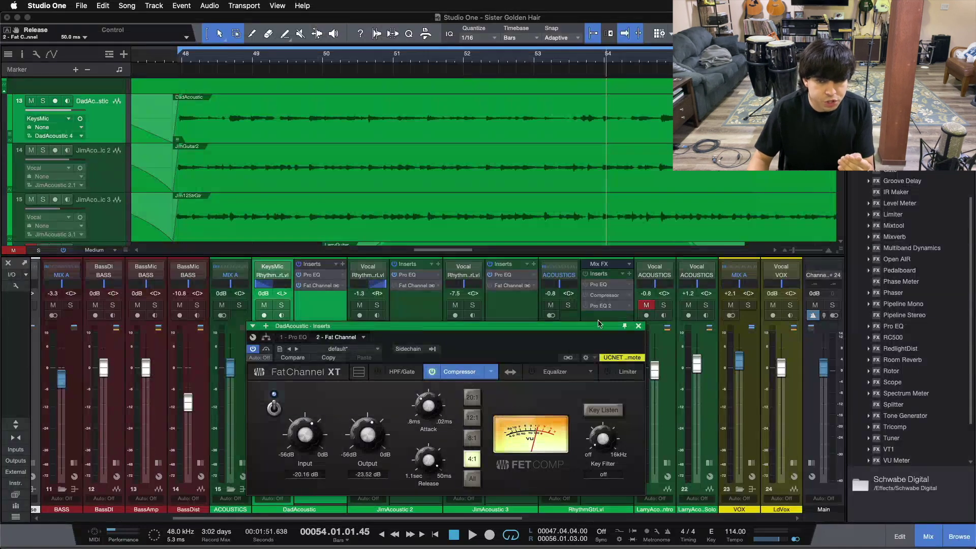
click(639, 326)
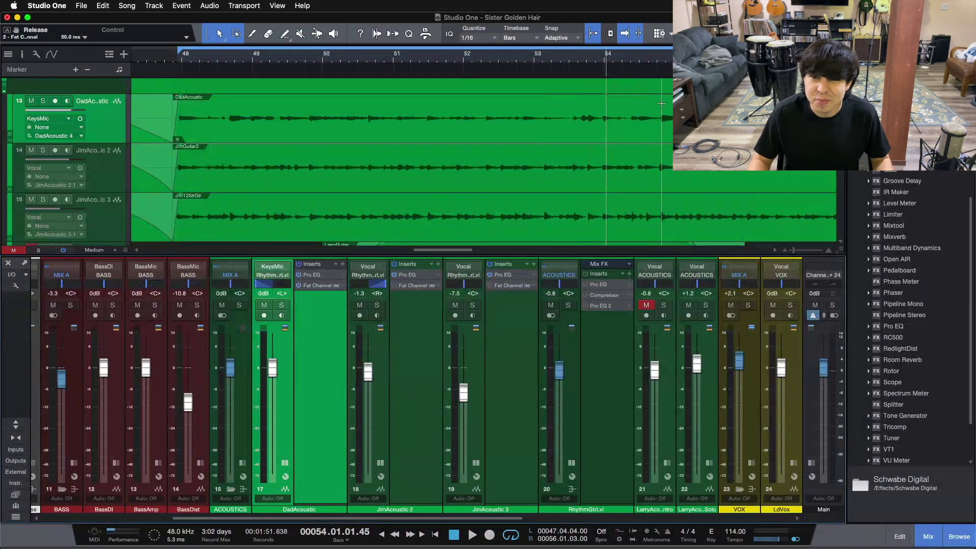
- Examine the Fat Channel compressor settings on channels 18 and 19, and recheck those on channel 17
click(396, 327)
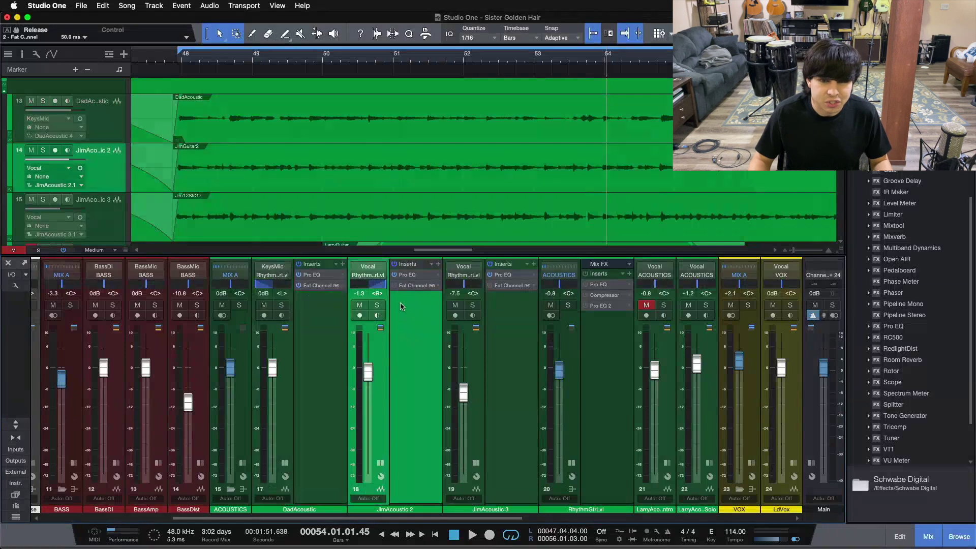
click(405, 286)
click(615, 284)
drag(630, 260, 345, 348)
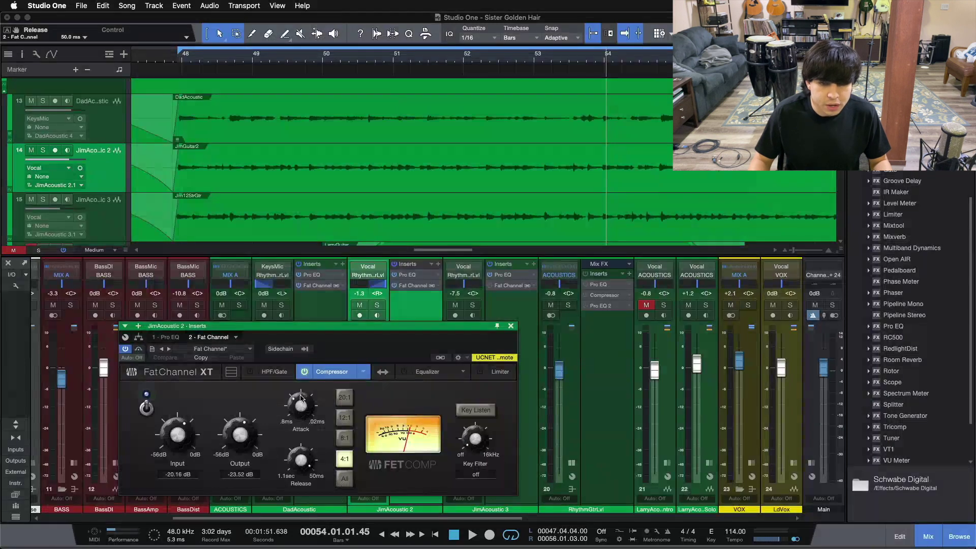
click(507, 285)
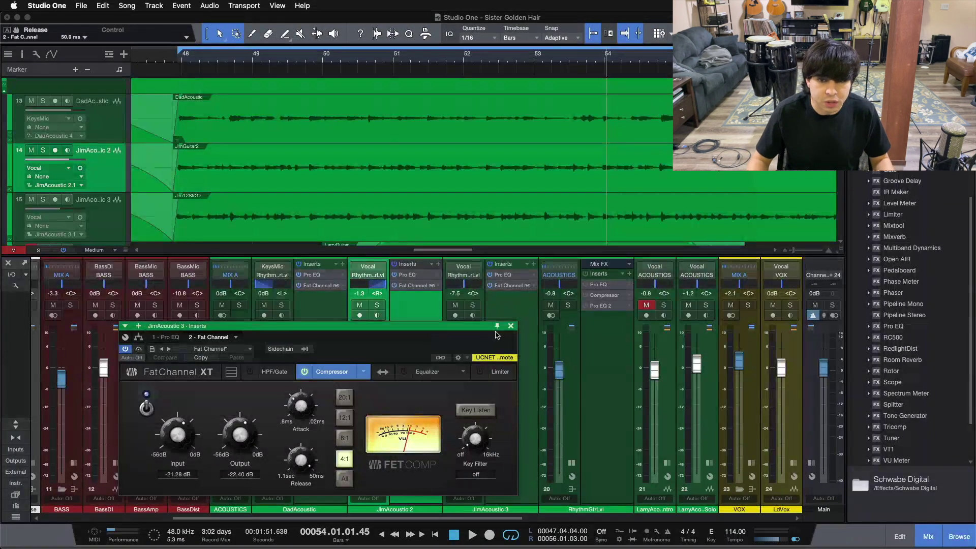
click(511, 326)
click(317, 285)
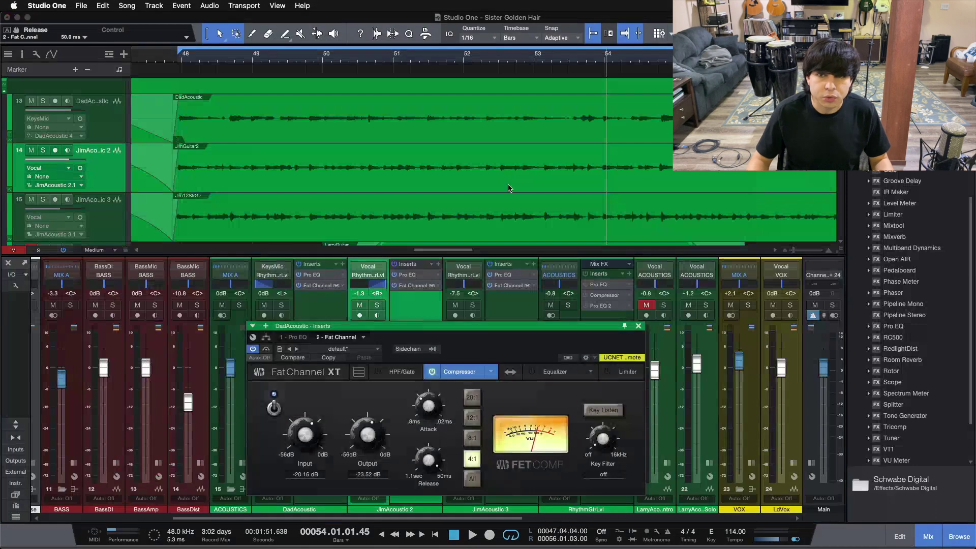
click(638, 326)
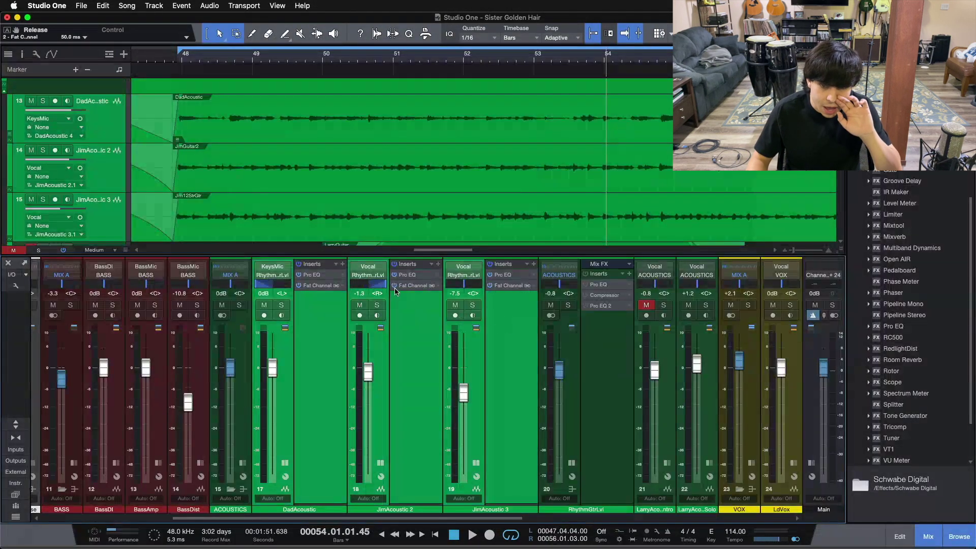
- Bypass the Fat Channel on all three acoustic channels and play from the loop start, re-enabling it during playback to compare
click(394, 287)
key(KP_1)
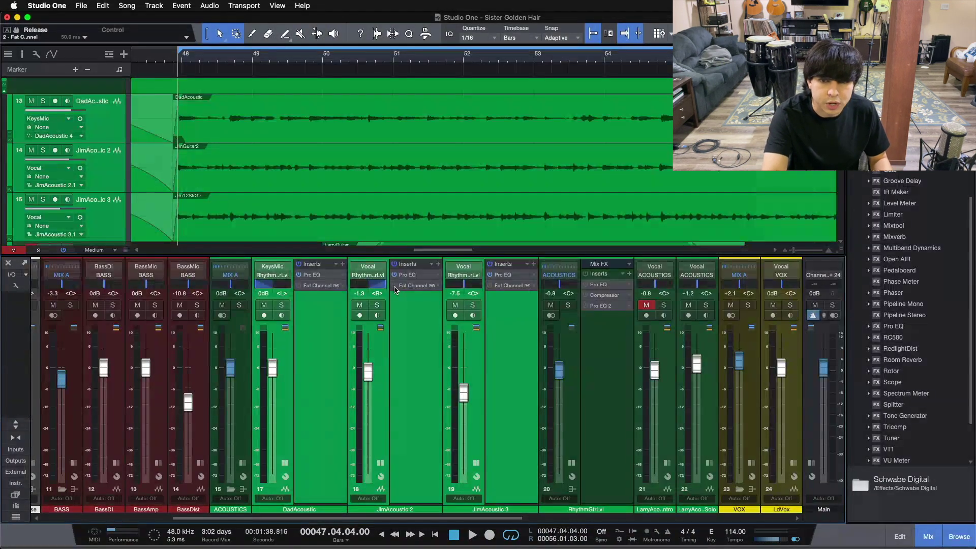
key(space)
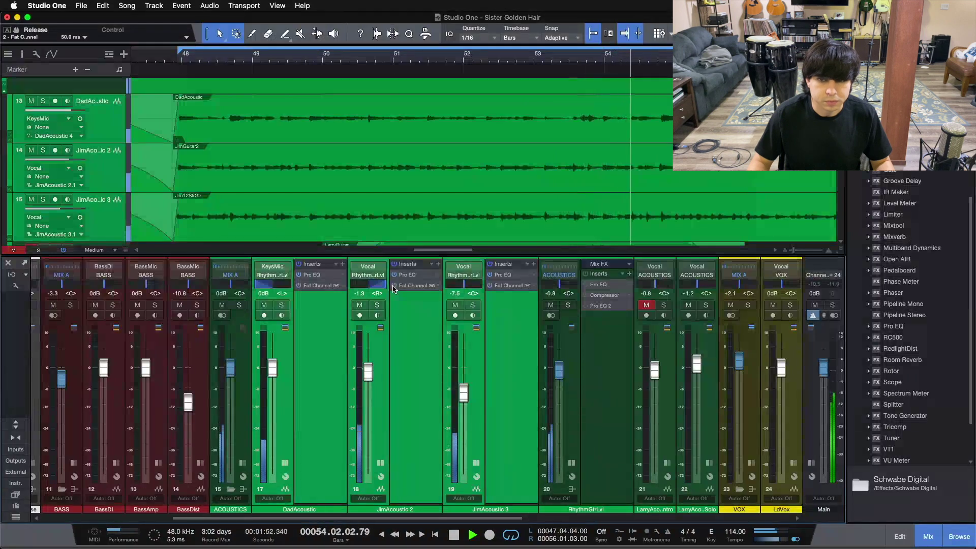
- Watch the DadAcoustic compressor's gain reduction meter during playback, replaying the passage from about bar 54
click(314, 292)
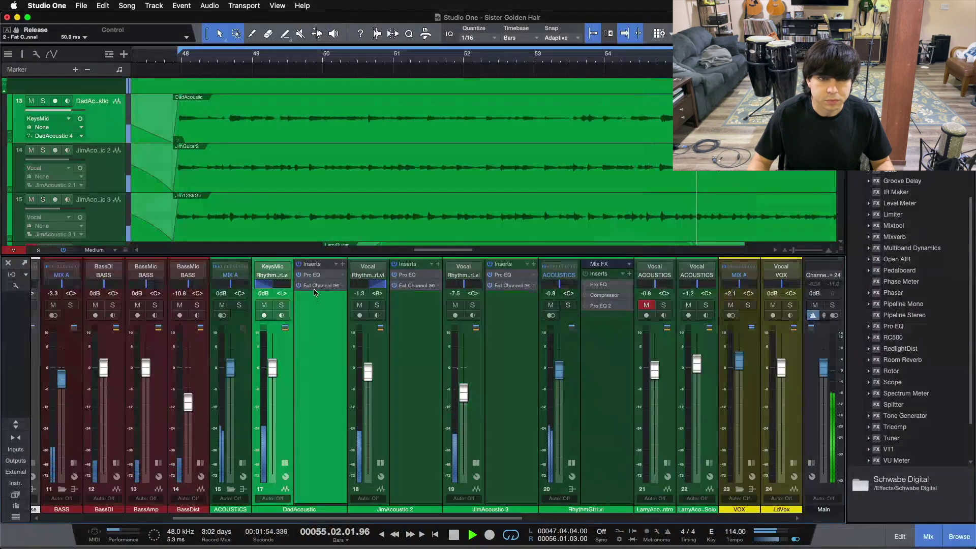
click(315, 287)
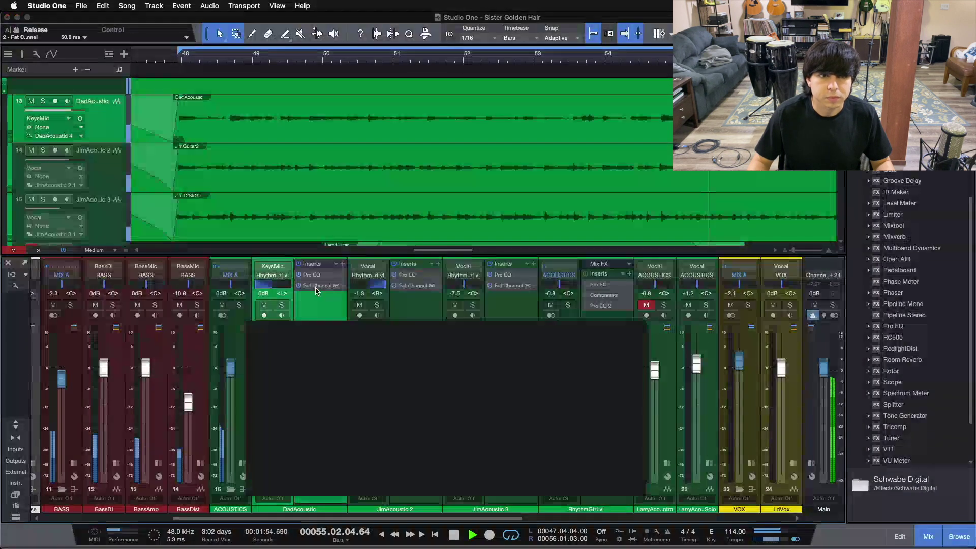
click(616, 62)
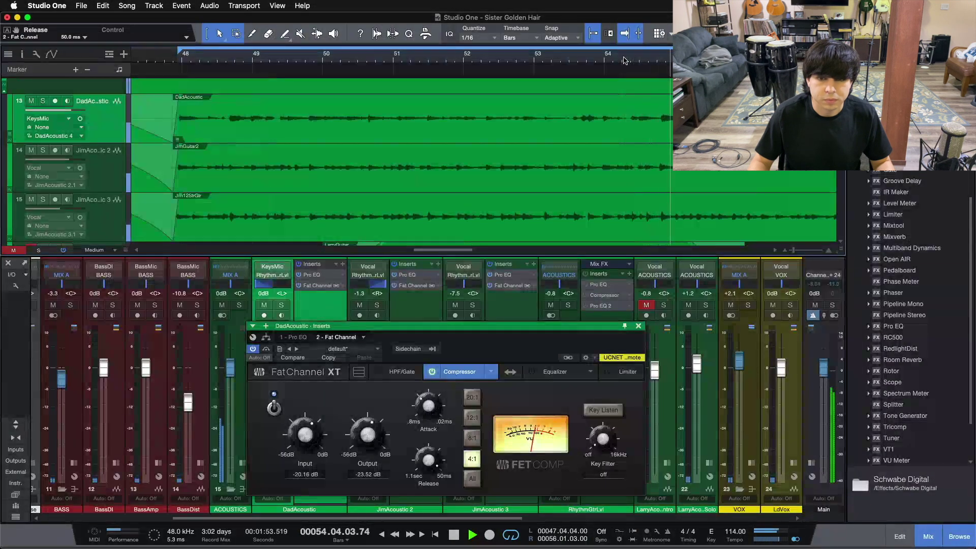
click(638, 325)
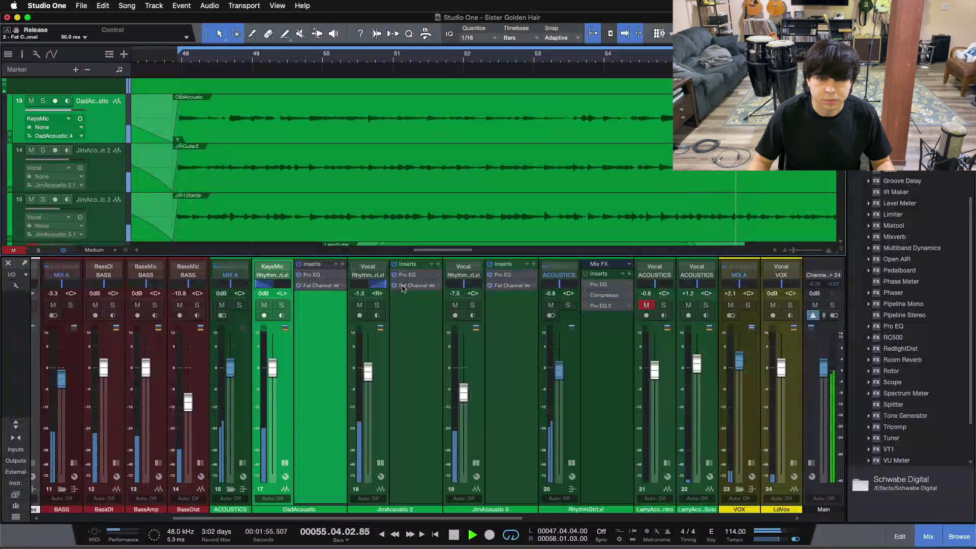
- Watch the FET compressor gain reduction on JimAcoustic 2 and JimAcoustic 3 during playback, replaying each from about bars 53–54, and stop
click(403, 287)
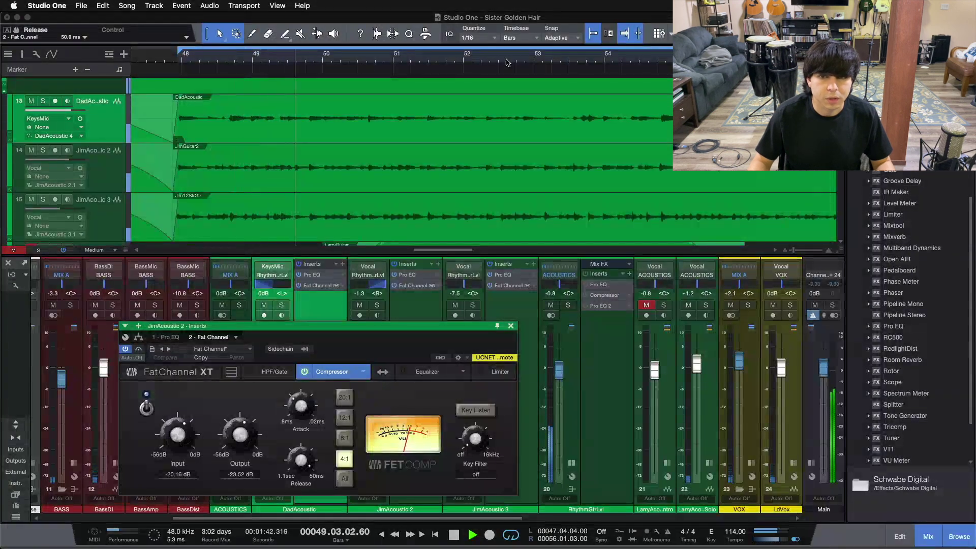
click(554, 56)
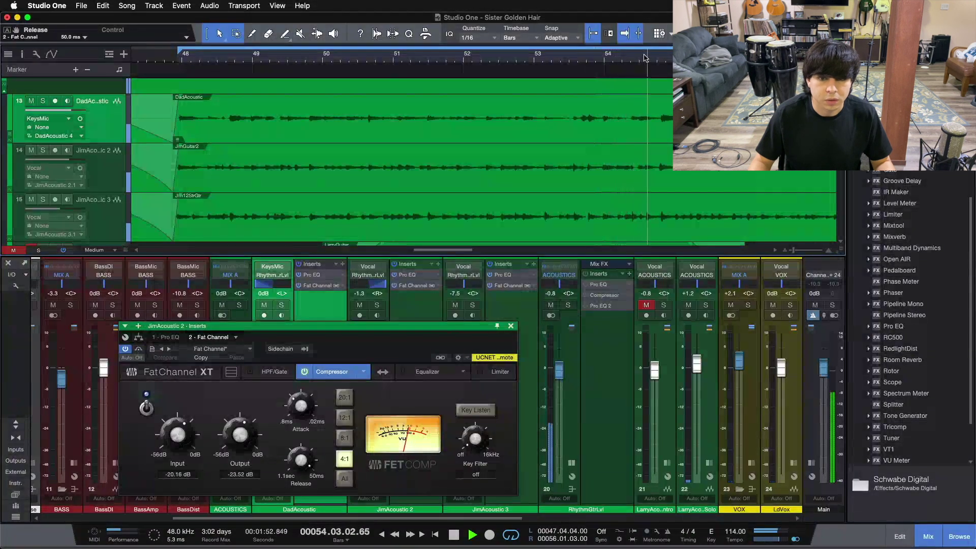
click(510, 286)
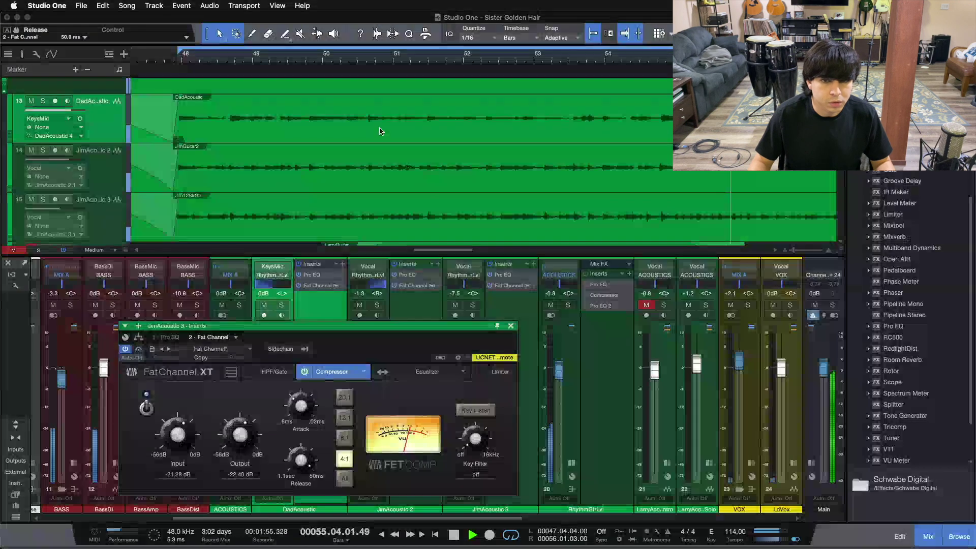
click(605, 58)
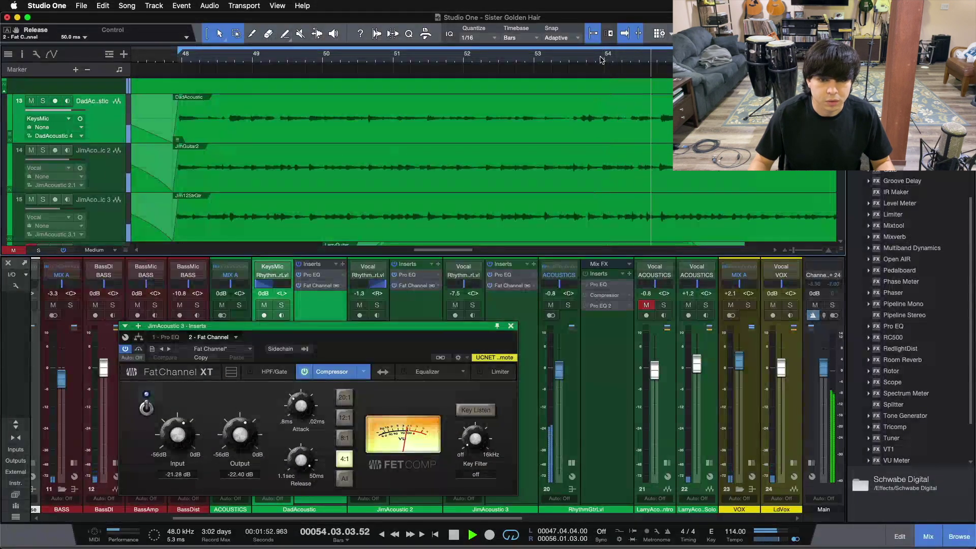
click(511, 326)
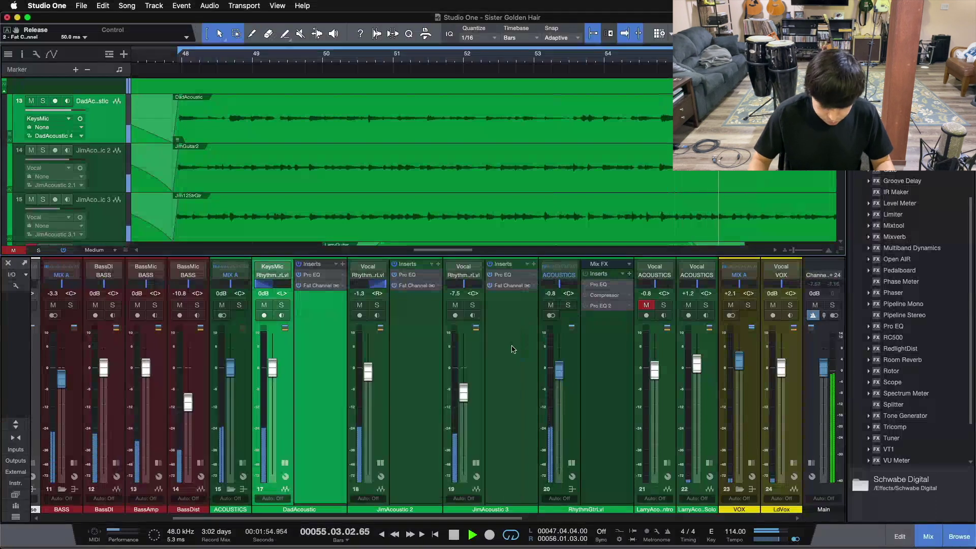
key(space)
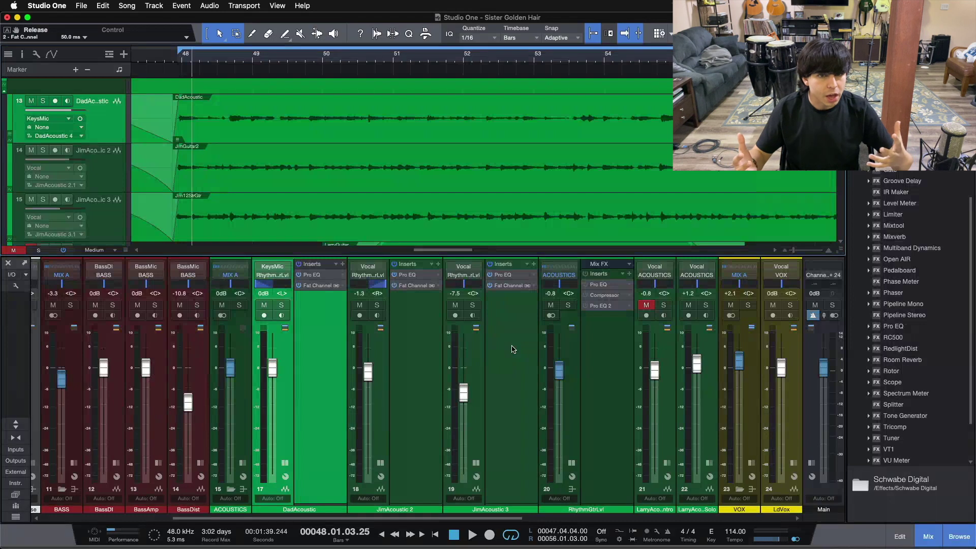
- Select the three rhythm acoustic channels together and play the loop to compare their sound with the Fat Channel bypassed and active
click(512, 349)
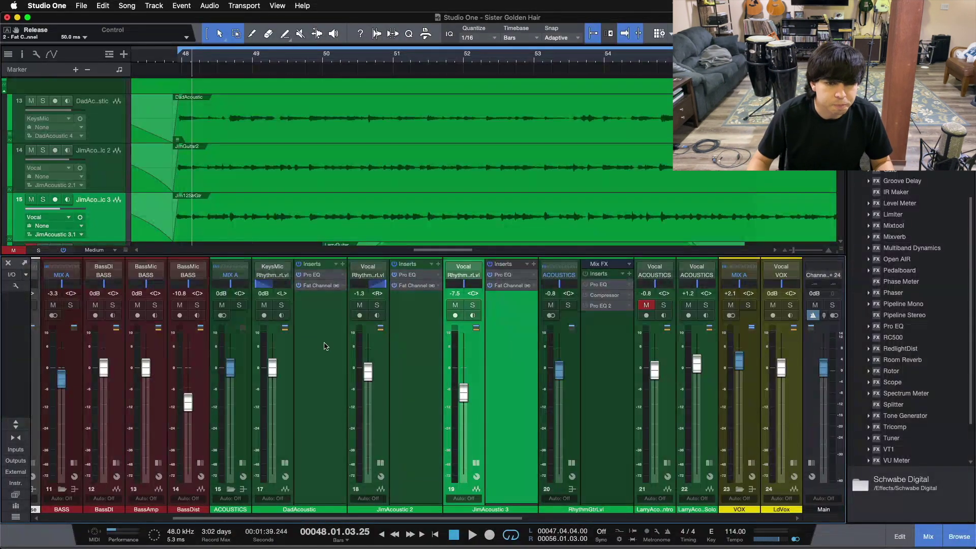
click(326, 346)
shift+click(501, 354)
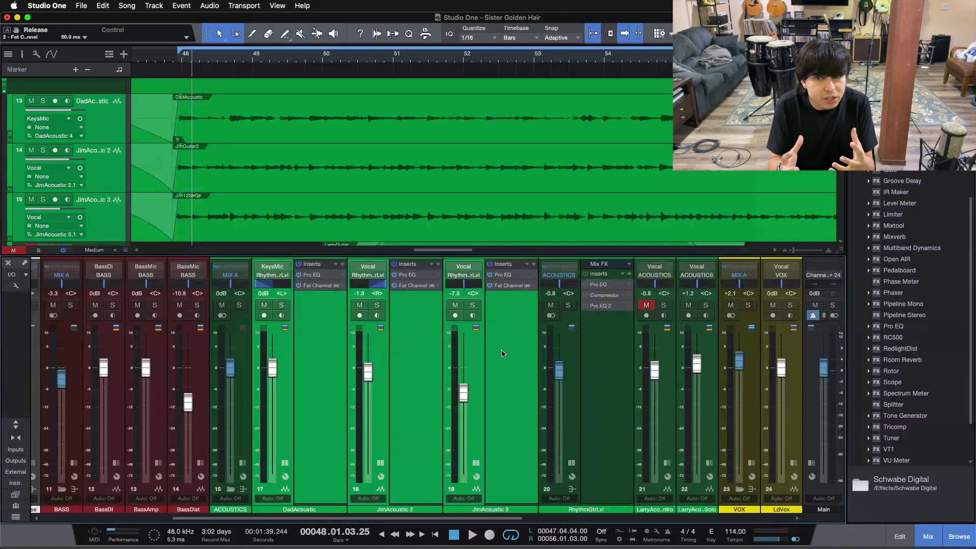
key(space)
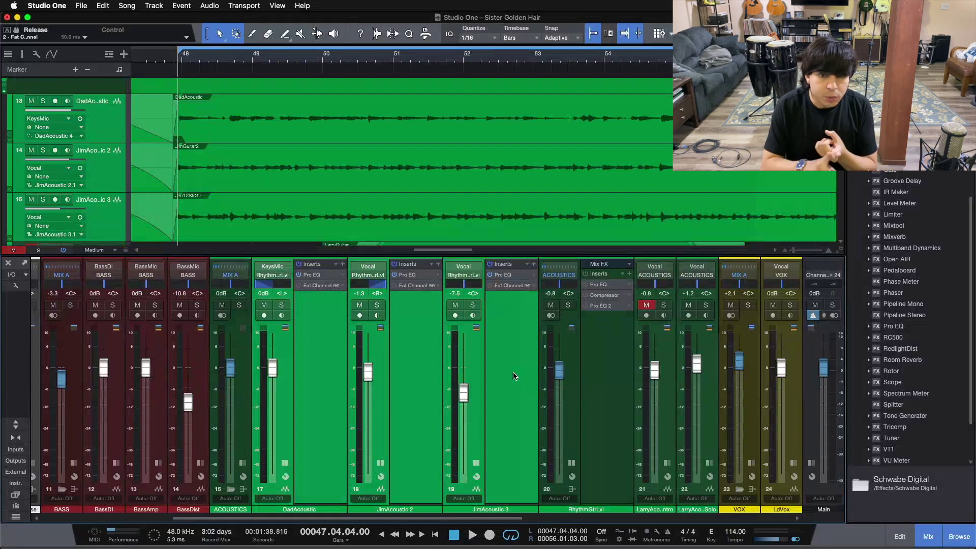
key(space)
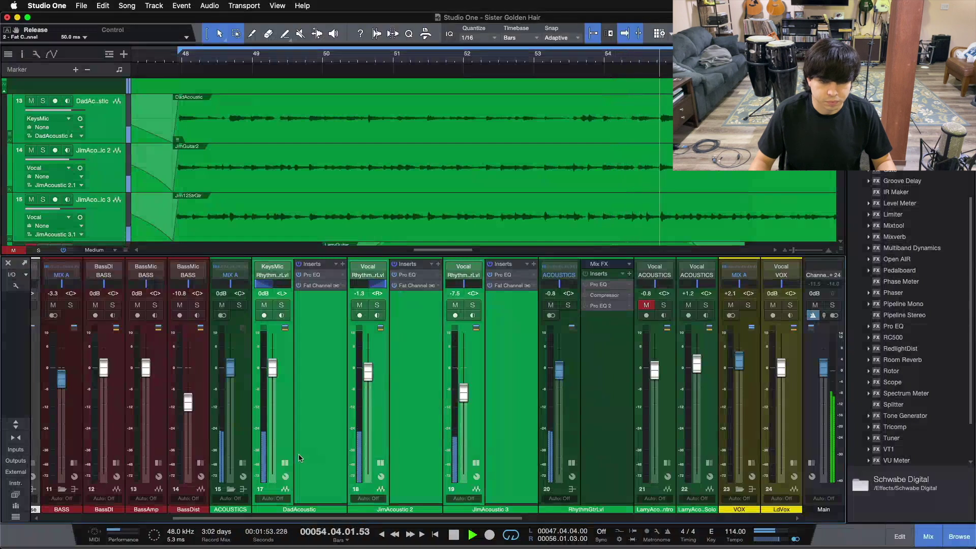
- Collapse the insert sections of the DadAcoustic, JimAcoustic 2 and JimAcoustic 3 channels and stop playback
click(284, 463)
click(326, 463)
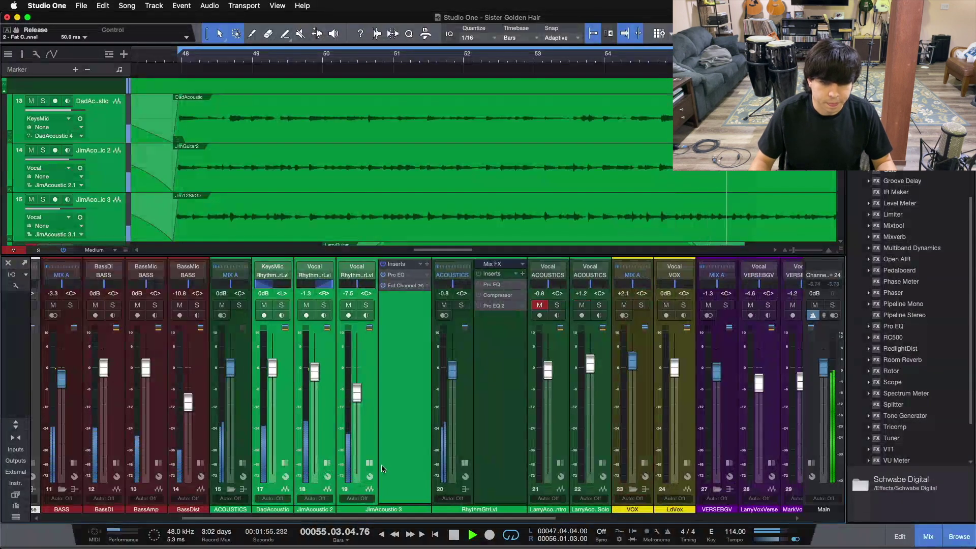
click(369, 463)
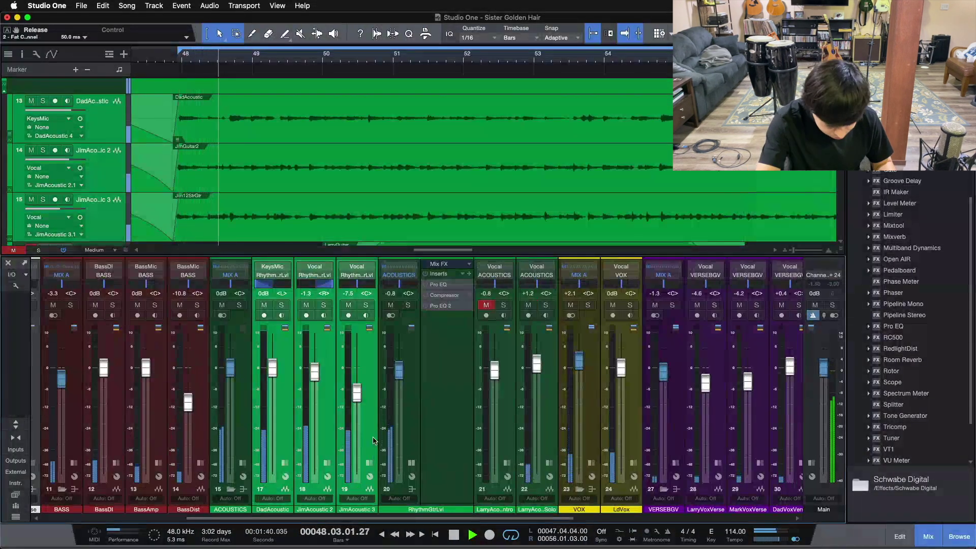
key(space)
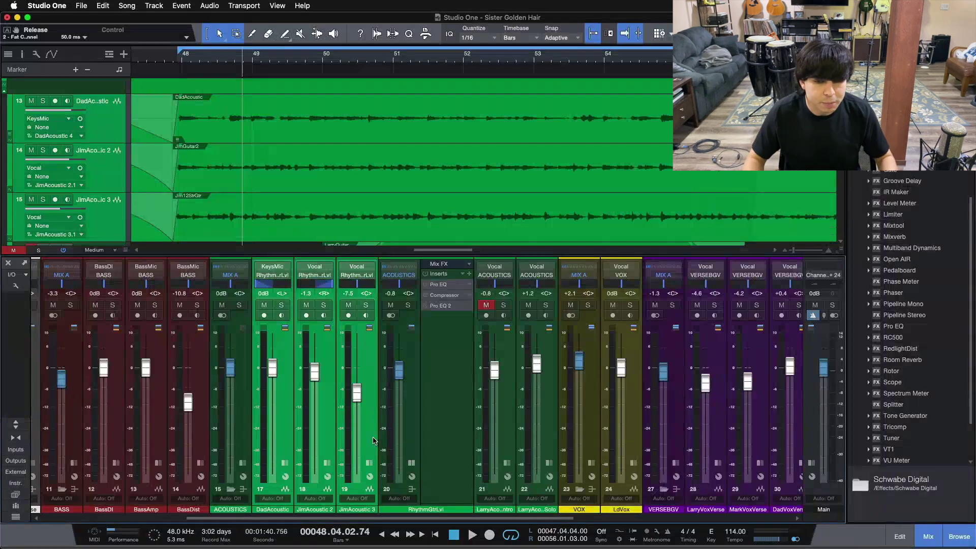
- Enable the first Pro EQ on the RhythmGtrLvl bus and examine its low cut and band settings
click(439, 407)
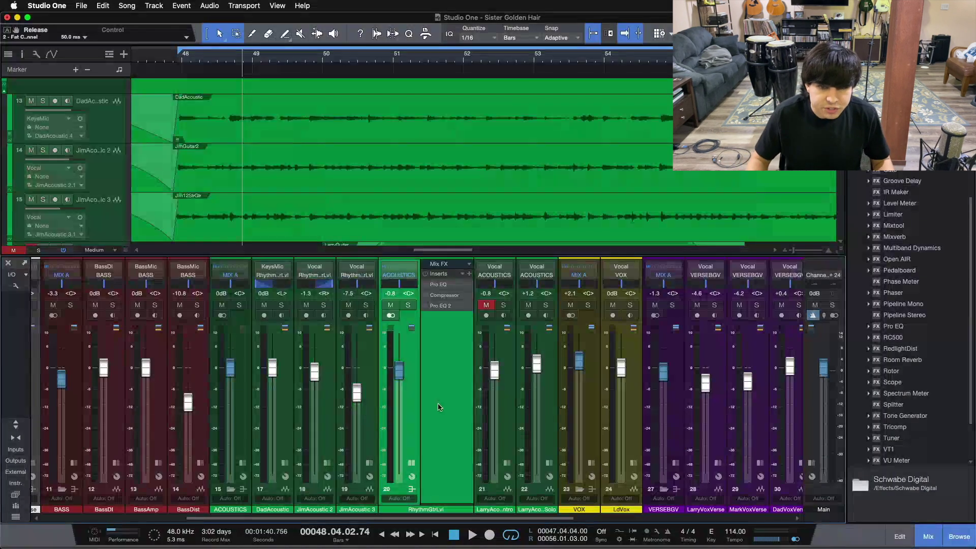
click(440, 285)
drag(539, 202, 767, 190)
click(401, 194)
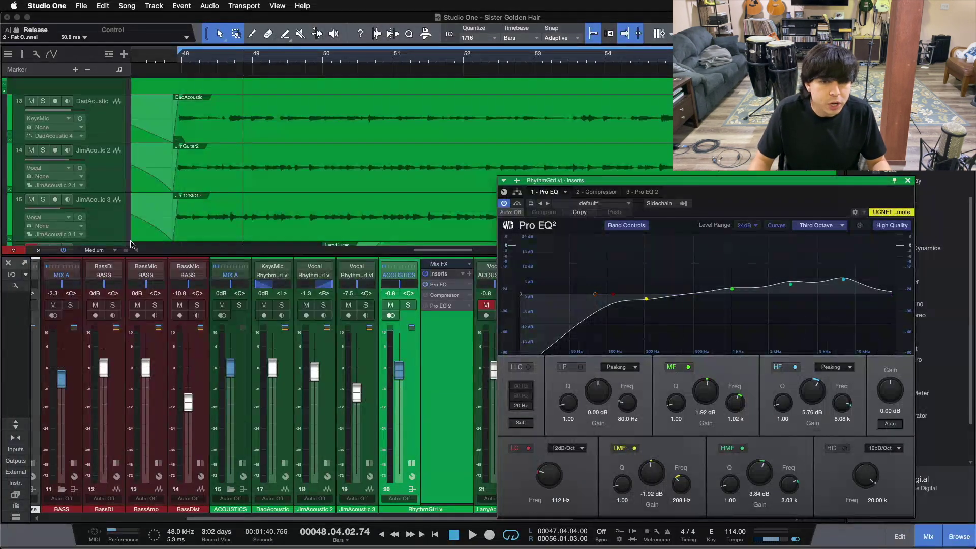
key(space)
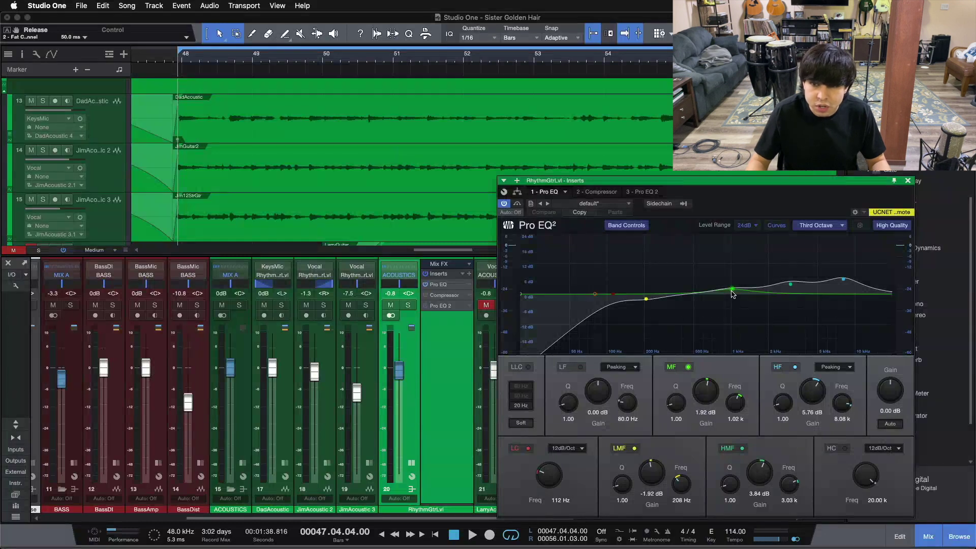
drag(732, 206, 706, 198)
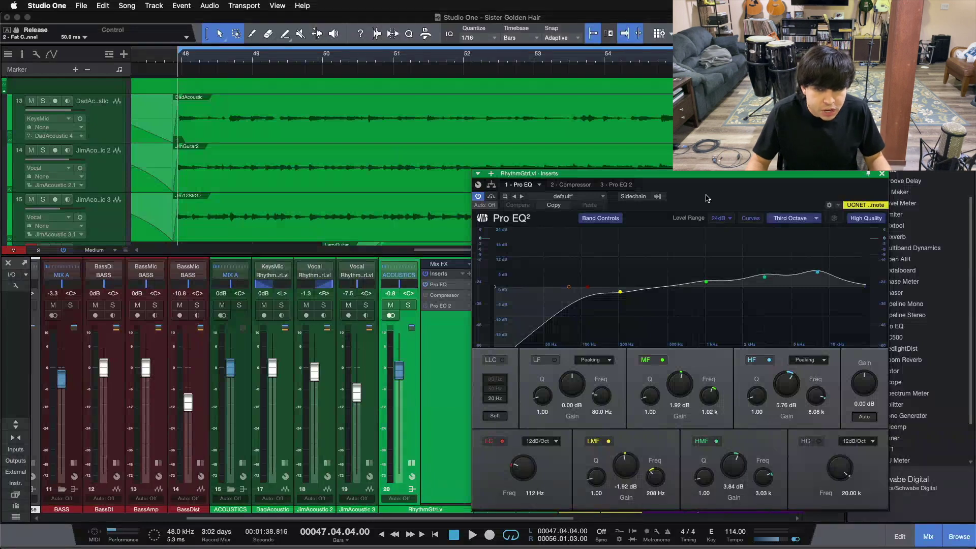
click(706, 283)
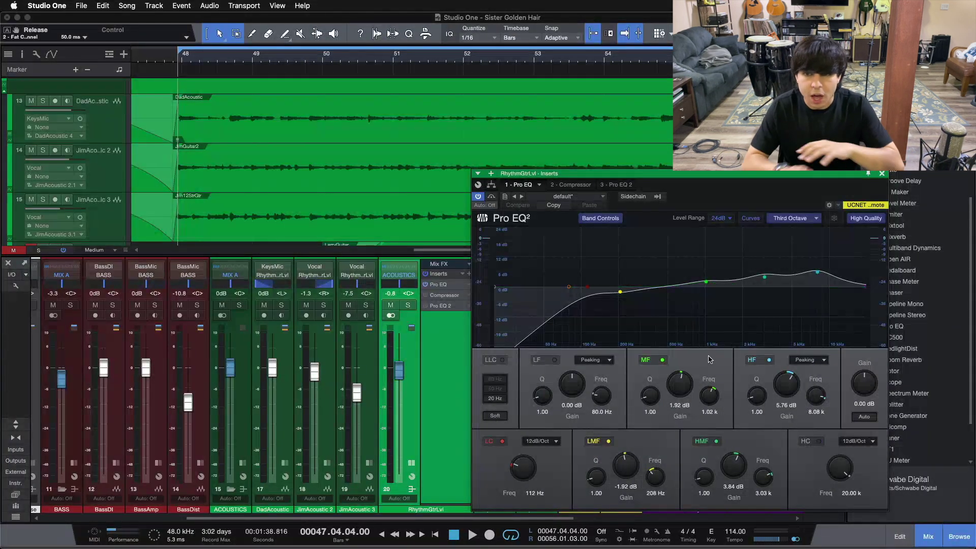
- Play the loop while toggling the bypass of the RhythmGtrLvl bus's first Pro EQ to compare the sound, leaving the EQ active
click(492, 197)
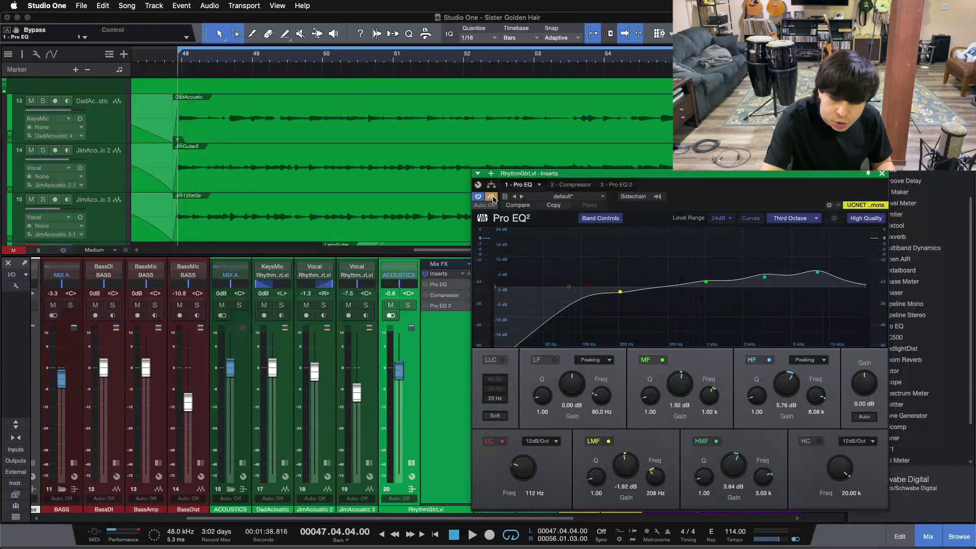
key(space)
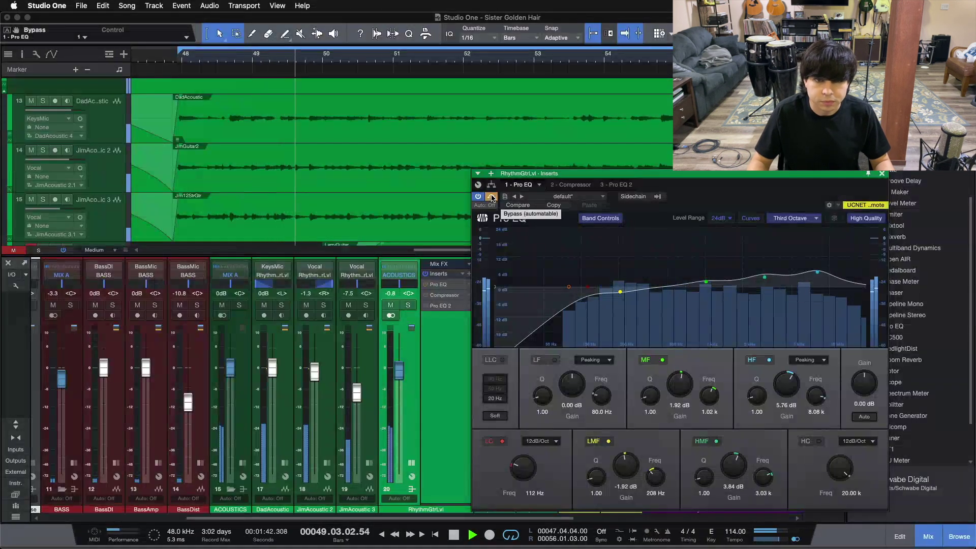
click(492, 197)
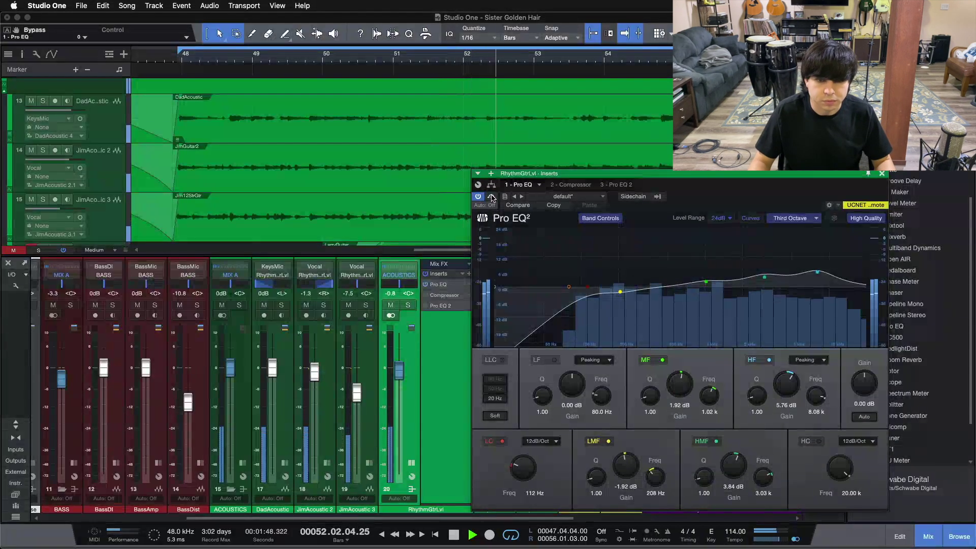
click(491, 197)
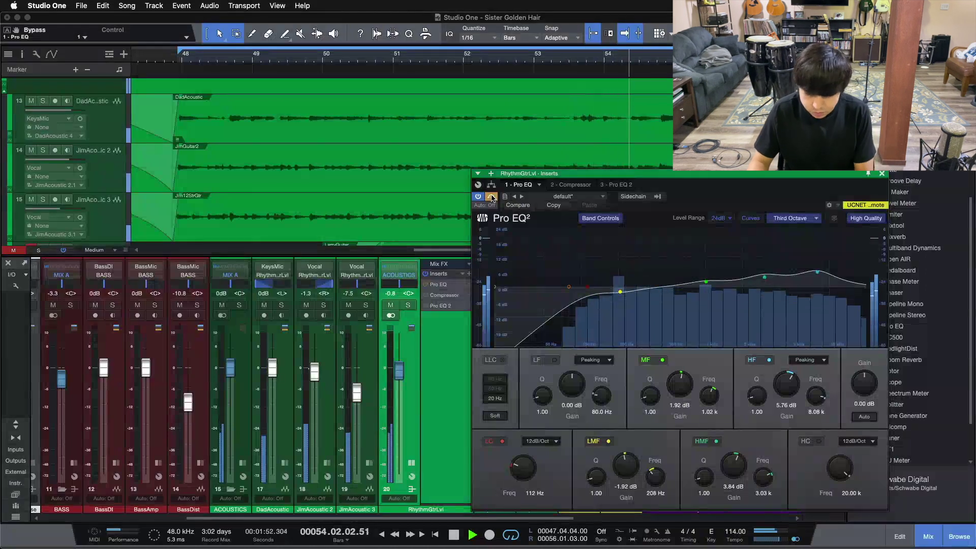
key(KP_1)
click(491, 197)
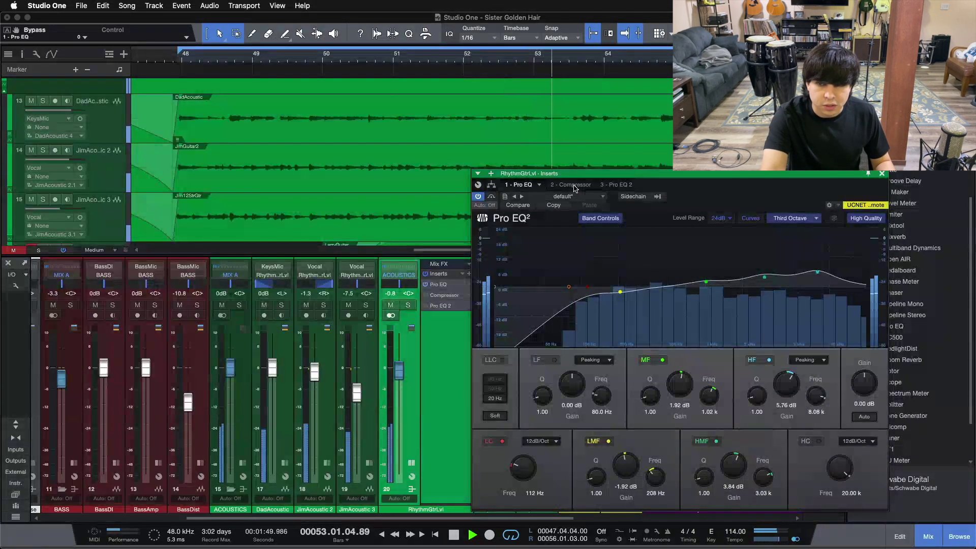
key(space)
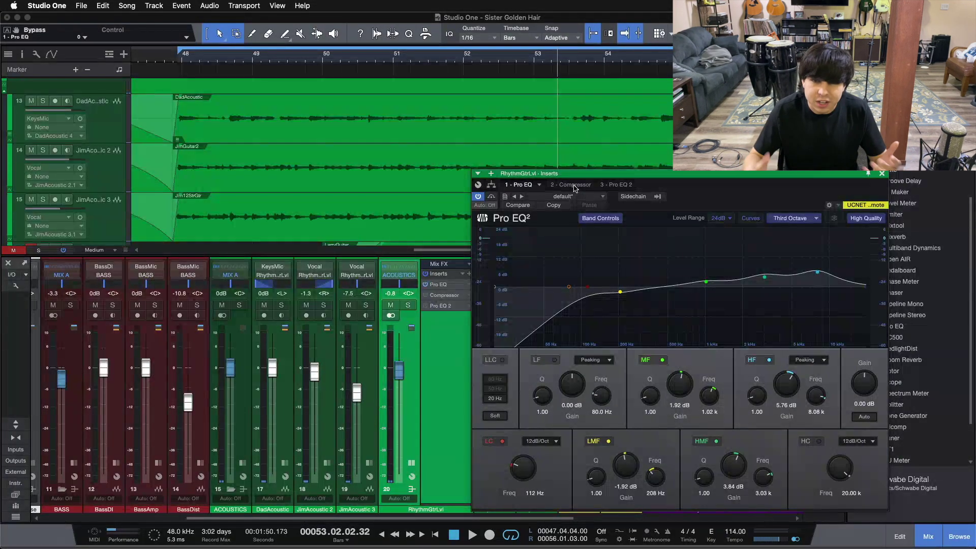
- Enable the Compressor on the RhythmGtrLvl bus and examine its threshold, ratio, attack, release and makeup settings
click(573, 185)
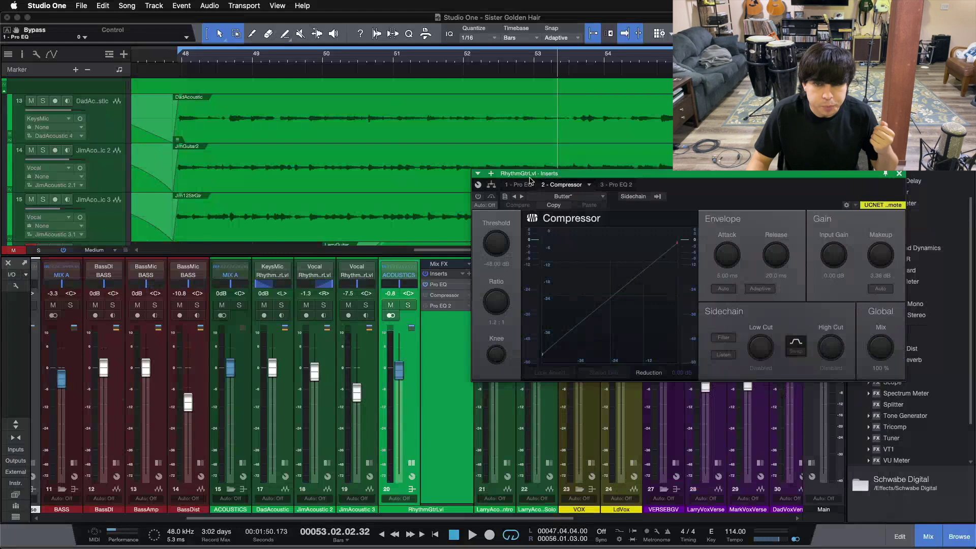
drag(775, 189, 675, 277)
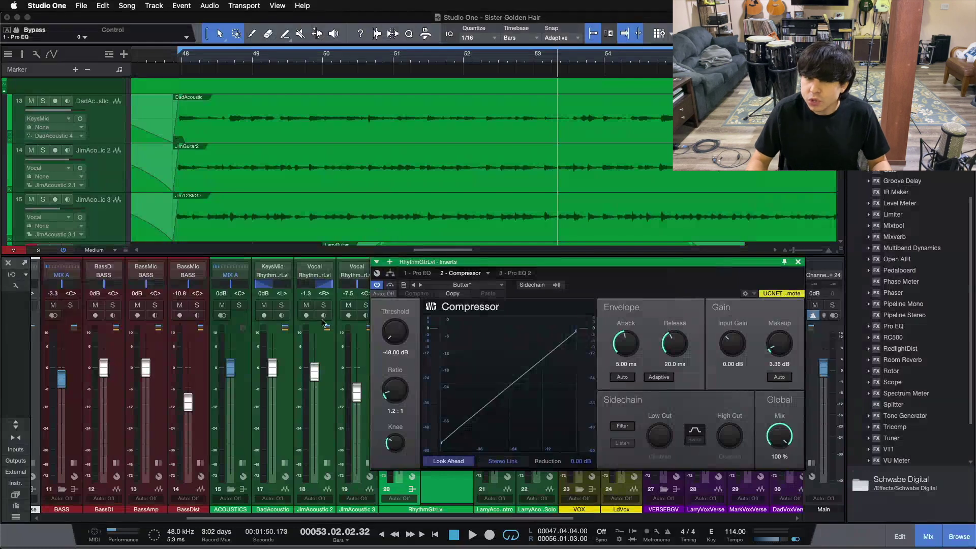
drag(657, 278, 623, 277)
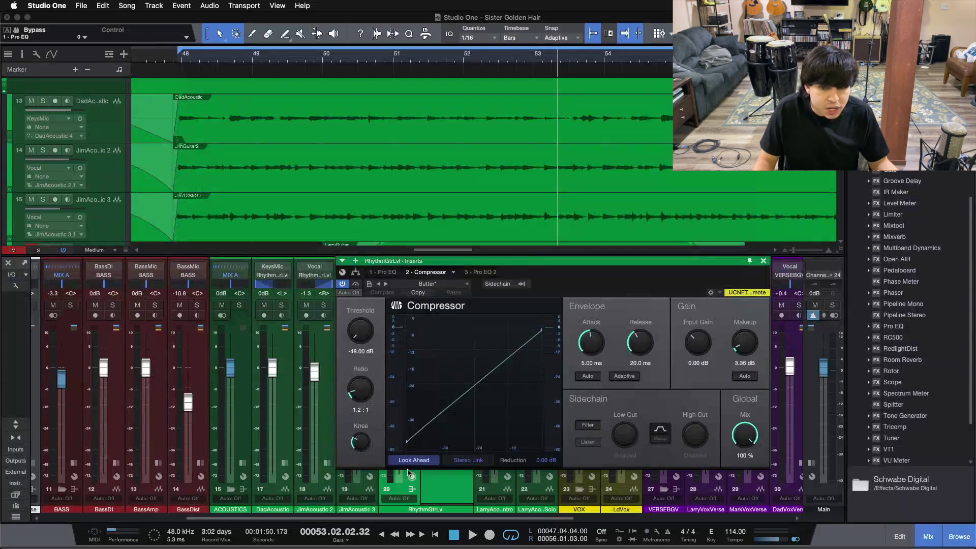
mouse_move(561, 404)
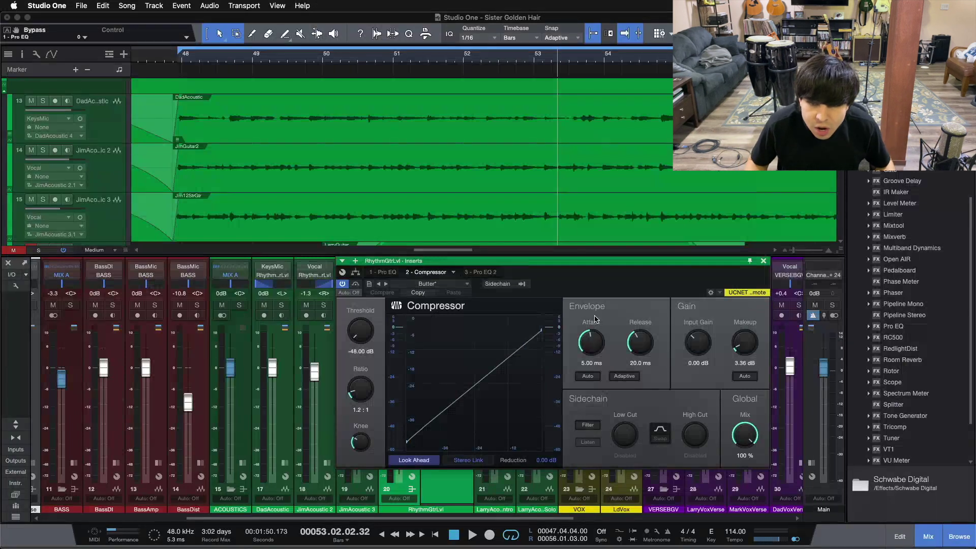
drag(590, 281, 518, 275)
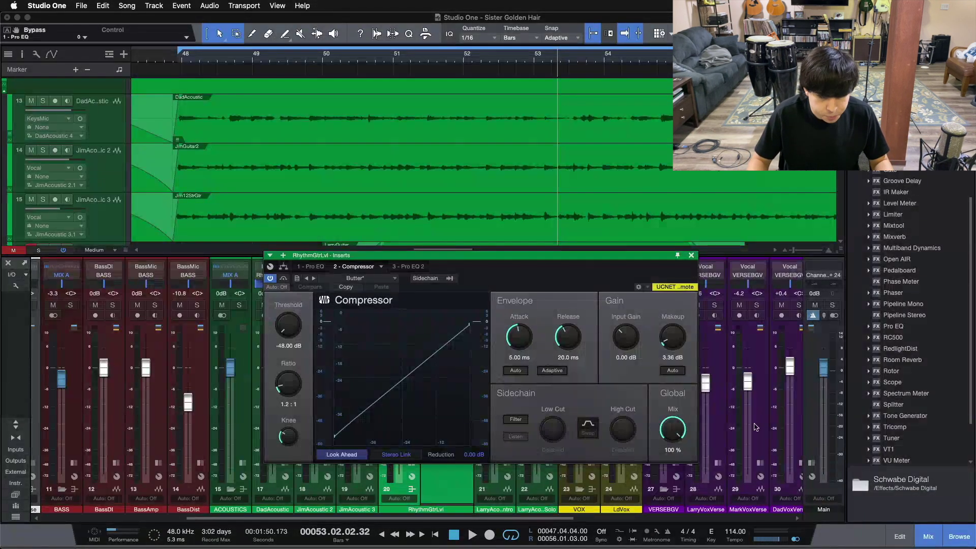
- Play the loop while toggling the RhythmGtrLvl Compressor's bypass to compare the sound, leaving it active and returning to the loop start
key(space)
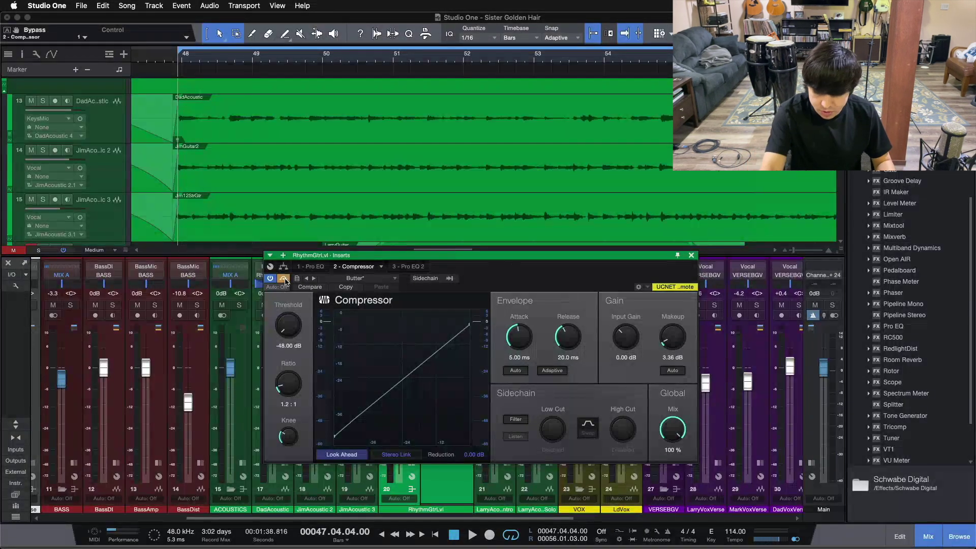
key(space)
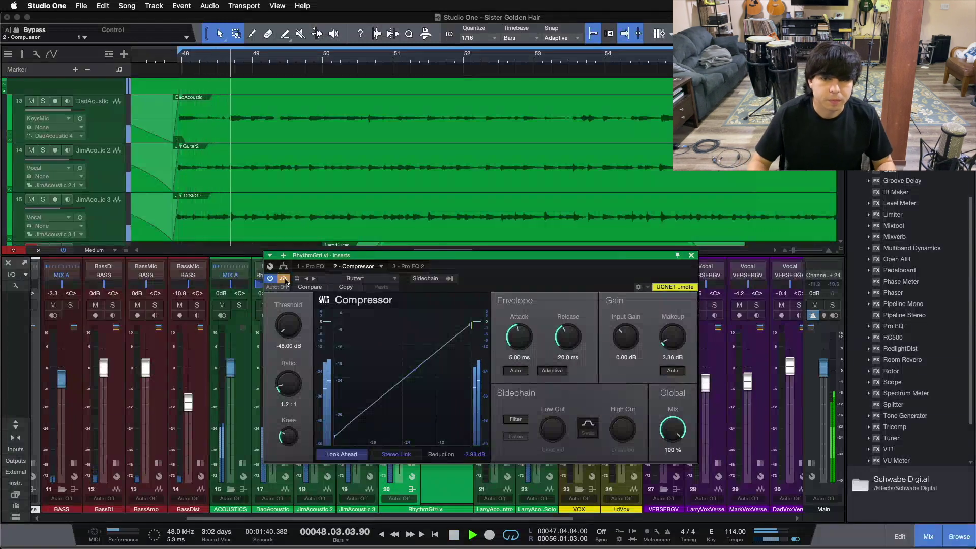
click(284, 279)
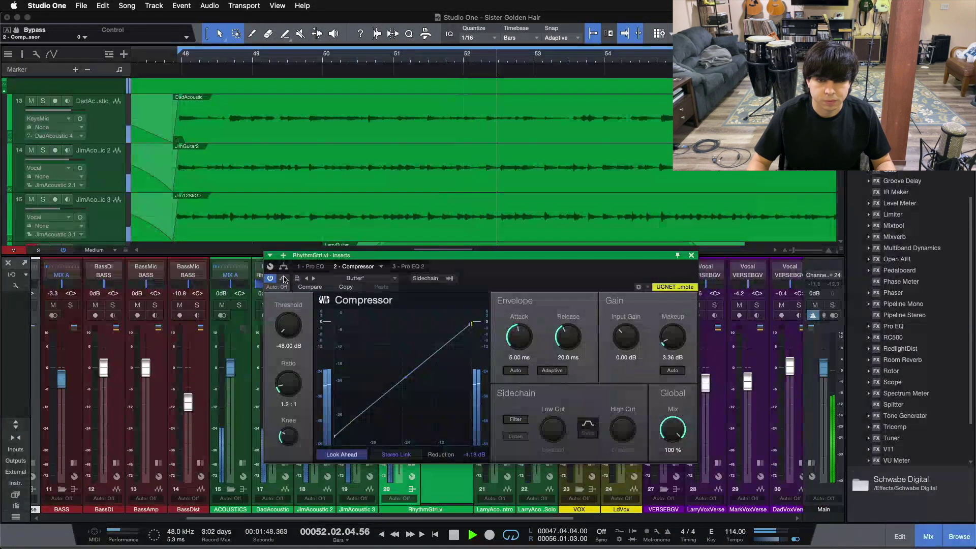
click(283, 279)
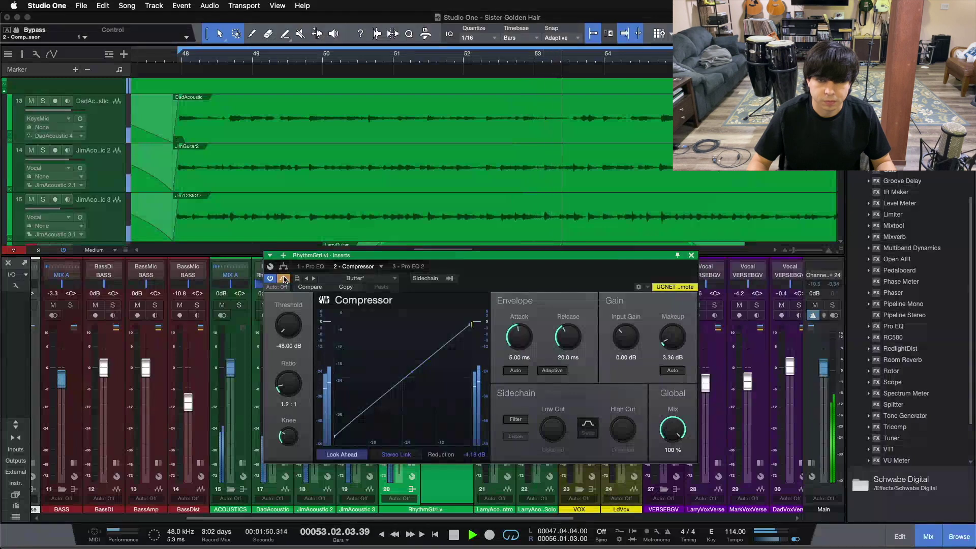
click(283, 279)
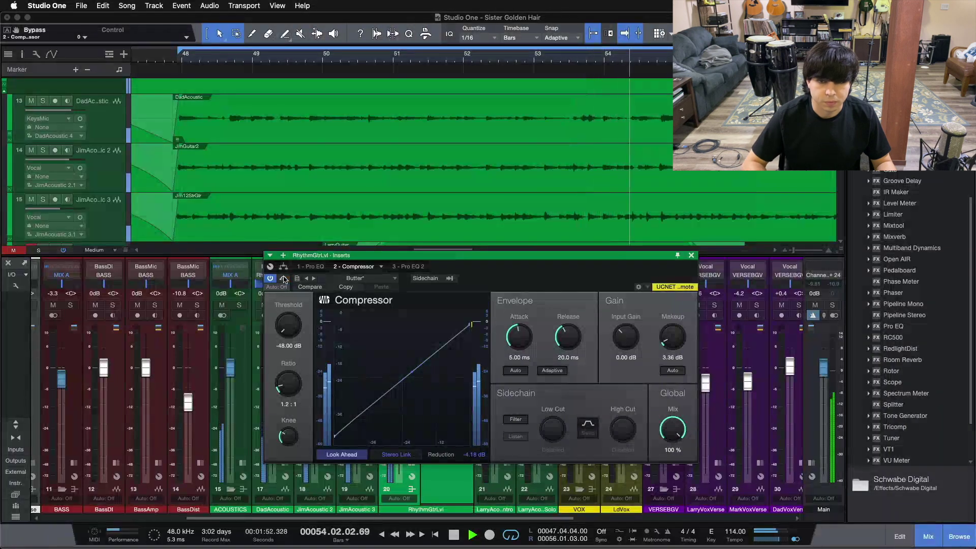
key(KP_1)
click(283, 279)
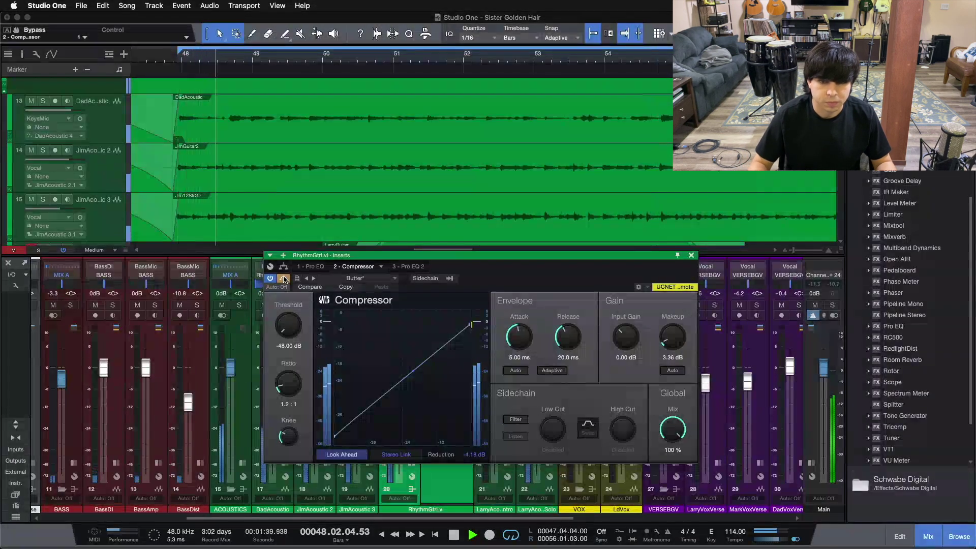
click(284, 279)
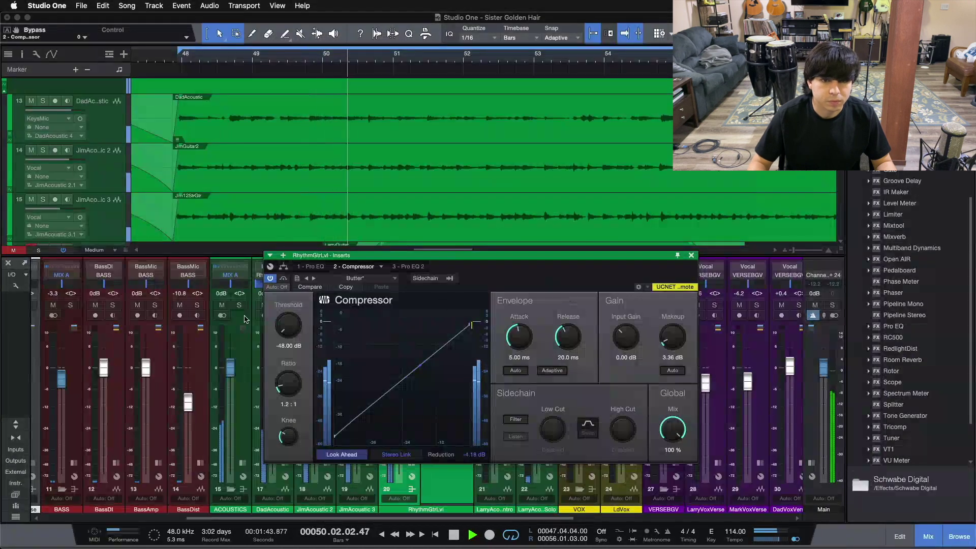
click(284, 279)
click(284, 283)
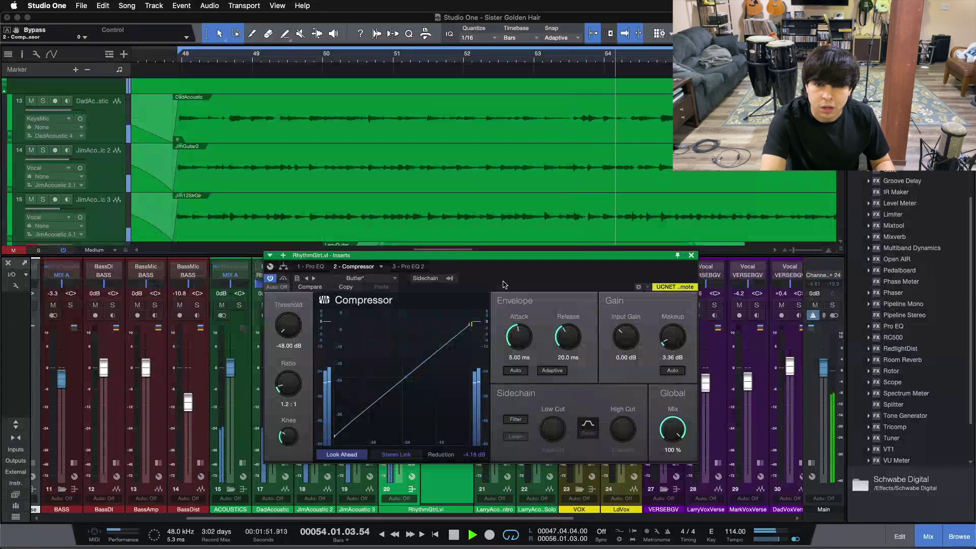
key(space)
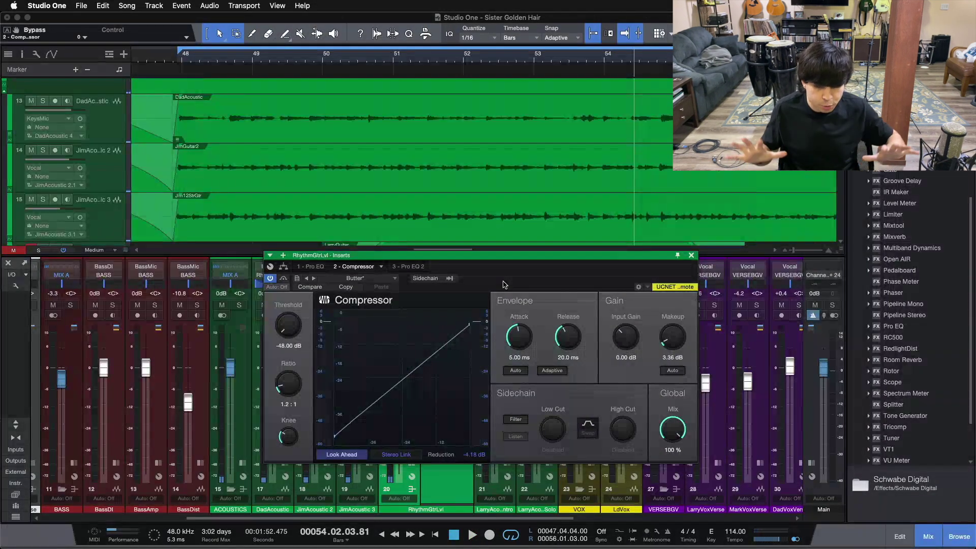
key(KP_1)
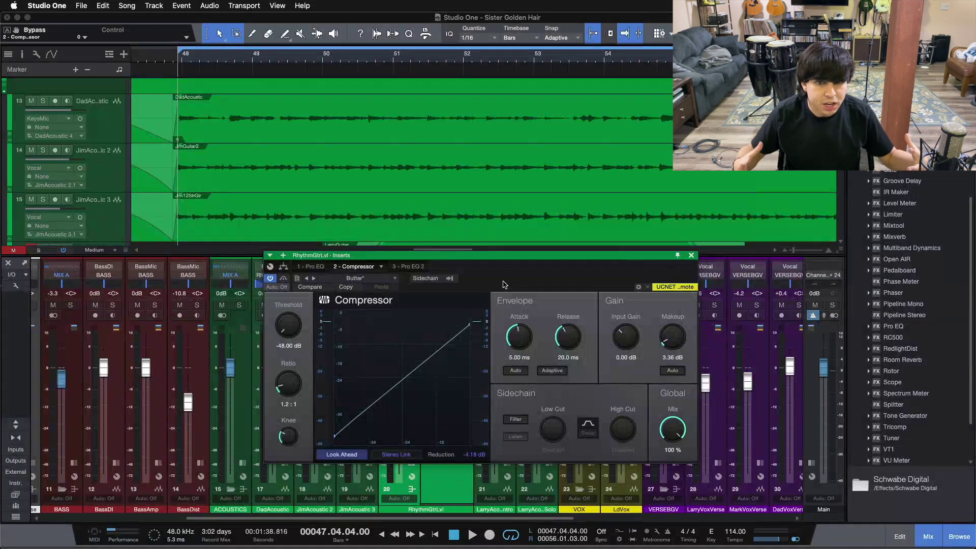
- Enable Pro EQ 2 on the RhythmGtrLvl bus and compare its low-frequency band settings with those of the first Pro EQ
click(408, 266)
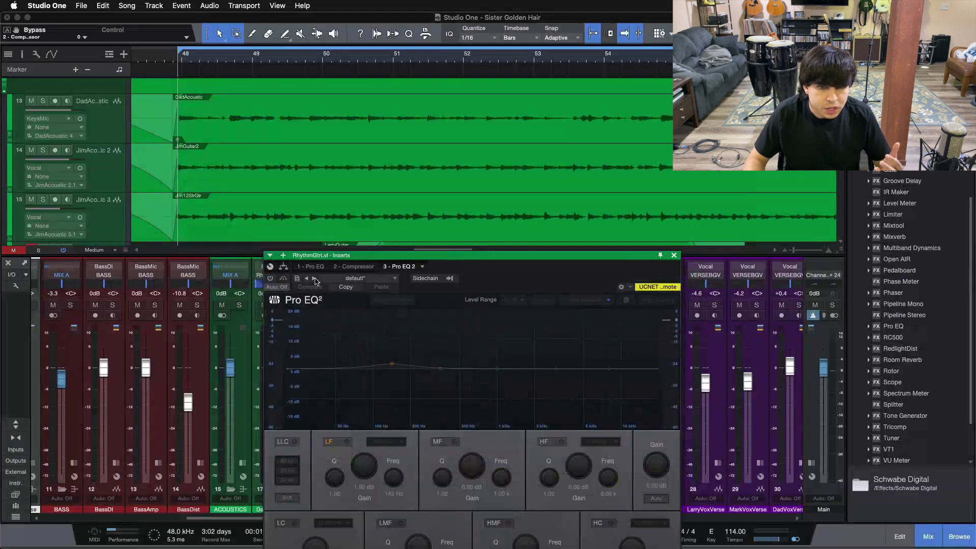
drag(507, 255, 712, 186)
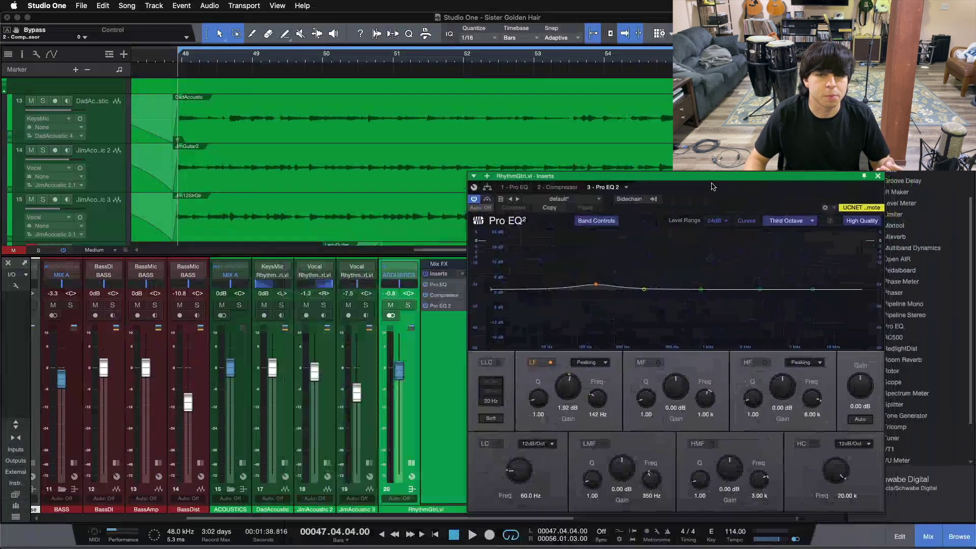
click(442, 284)
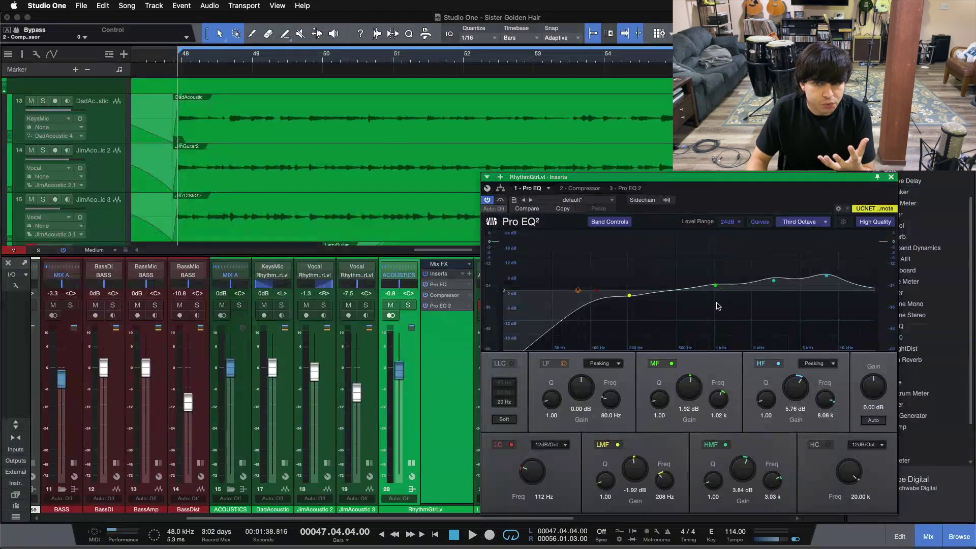
click(618, 189)
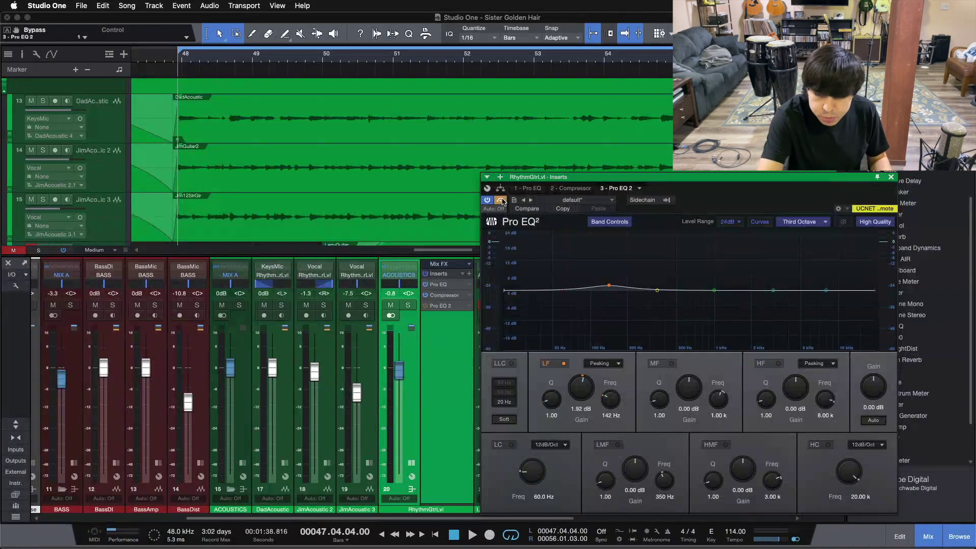
- Play the loop while toggling the bypass of Pro EQ 2, leave it active, stop playback and close the plug-in window
key(space)
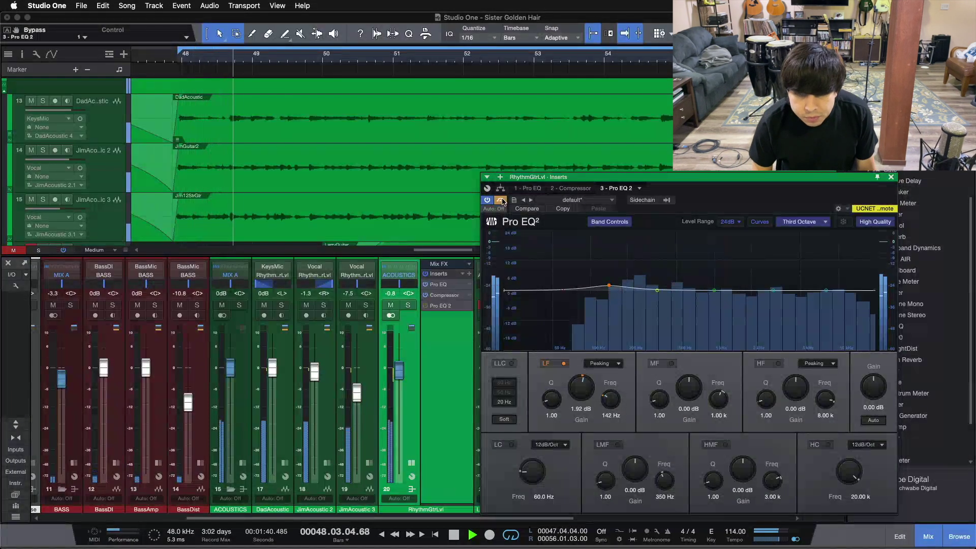
click(501, 200)
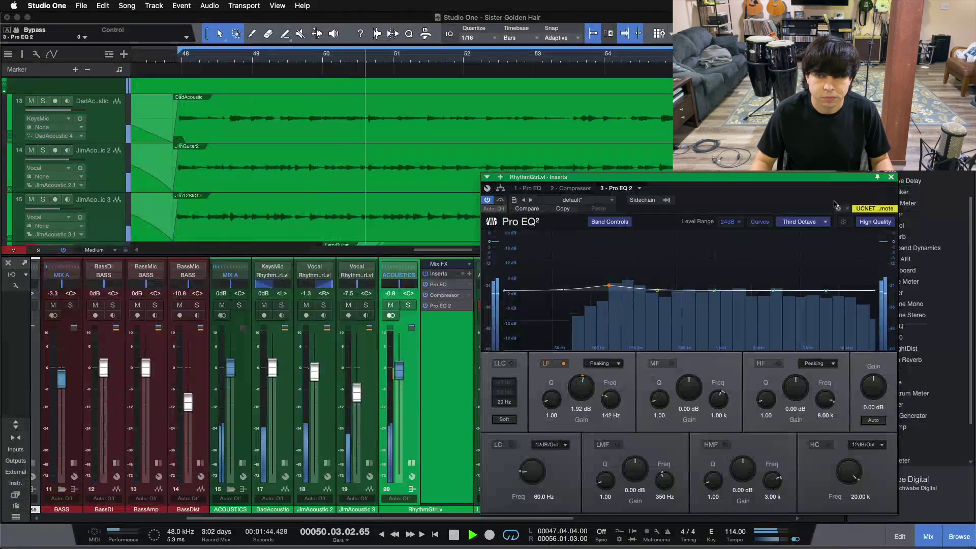
click(501, 201)
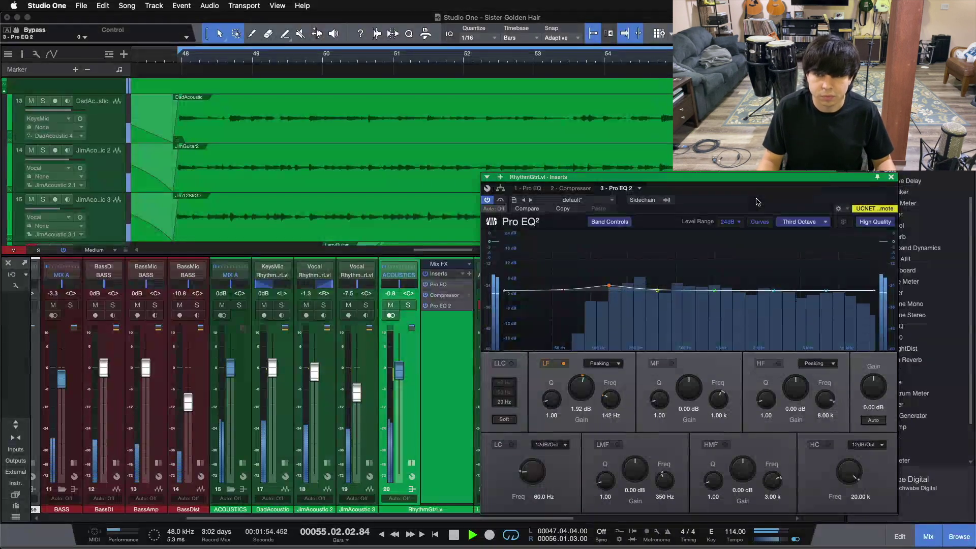
click(501, 200)
click(501, 200)
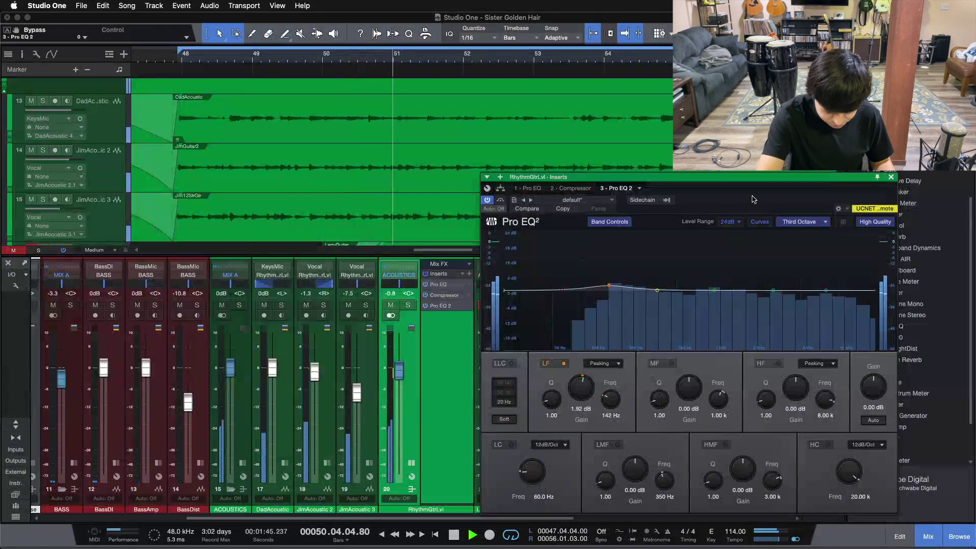
key(space)
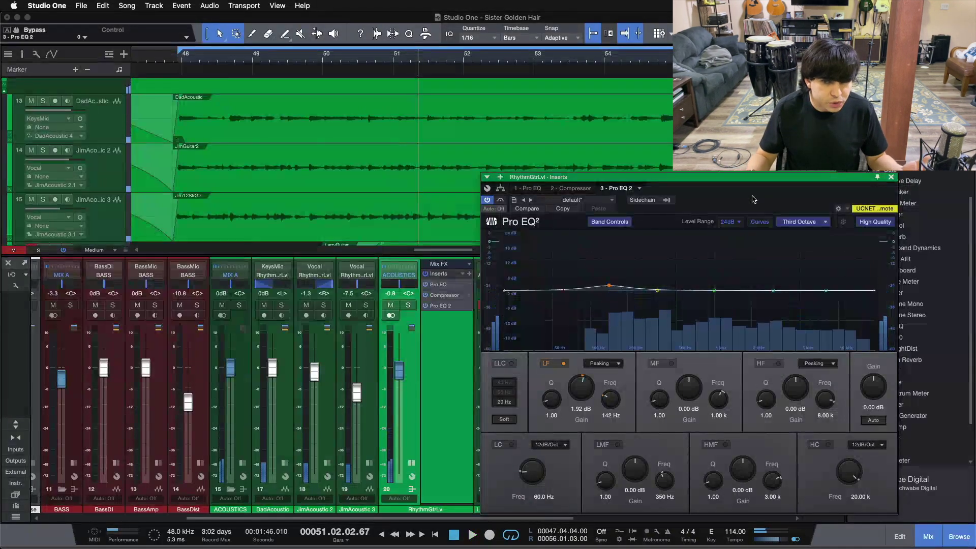
click(891, 178)
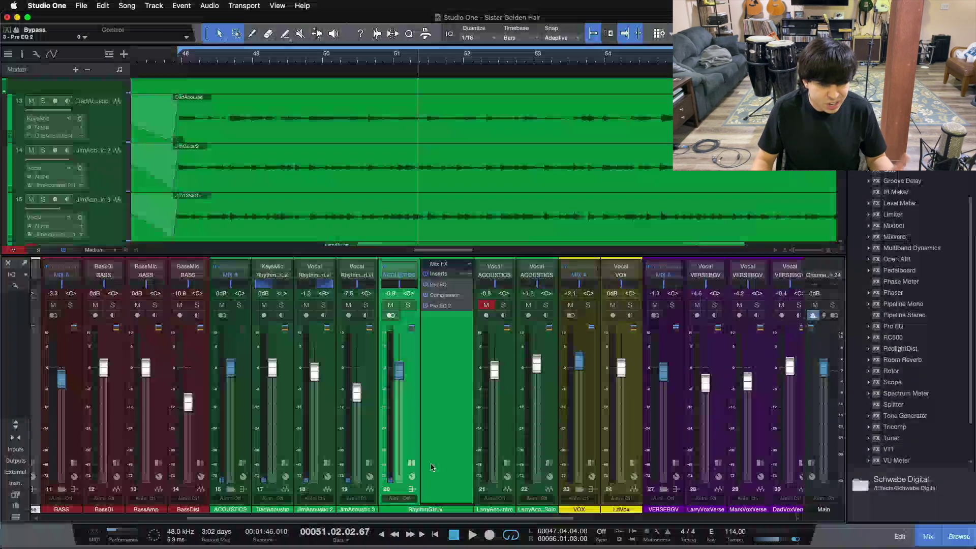
- Expand the insert sections of DadAcoustic, JimAcoustic 2 and JimAcoustic 3 and select these channels together with the RhythmGtrLvl bus
click(285, 463)
click(380, 463)
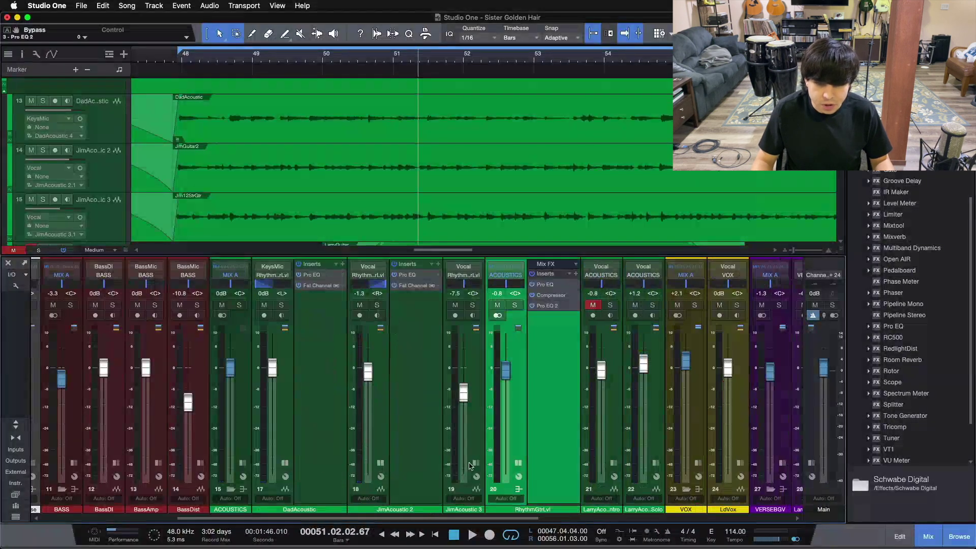
click(476, 463)
shift+click(351, 378)
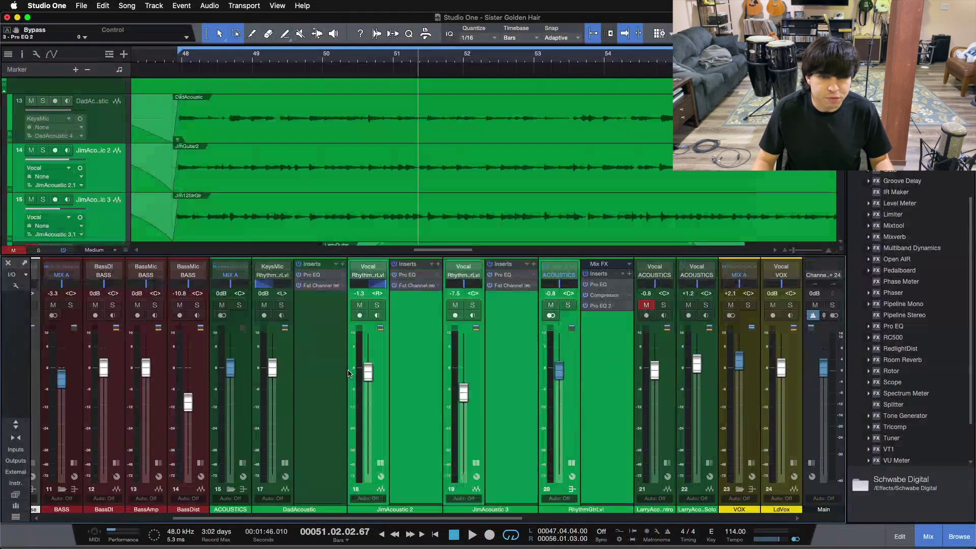
shift+click(316, 355)
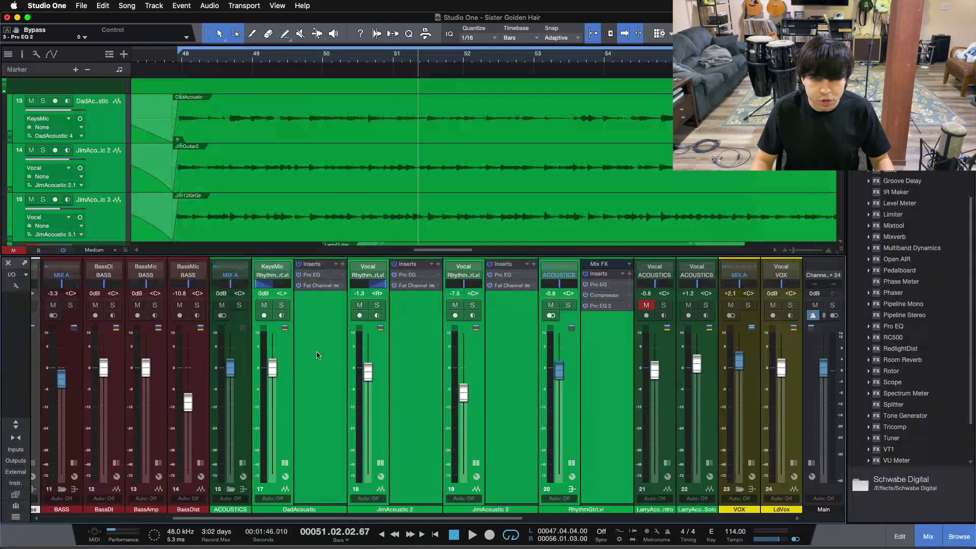
- Play the loop from its start to audition the selected rhythm acoustic channels, then select only DadAcoustic and stop playback
key(KP_1)
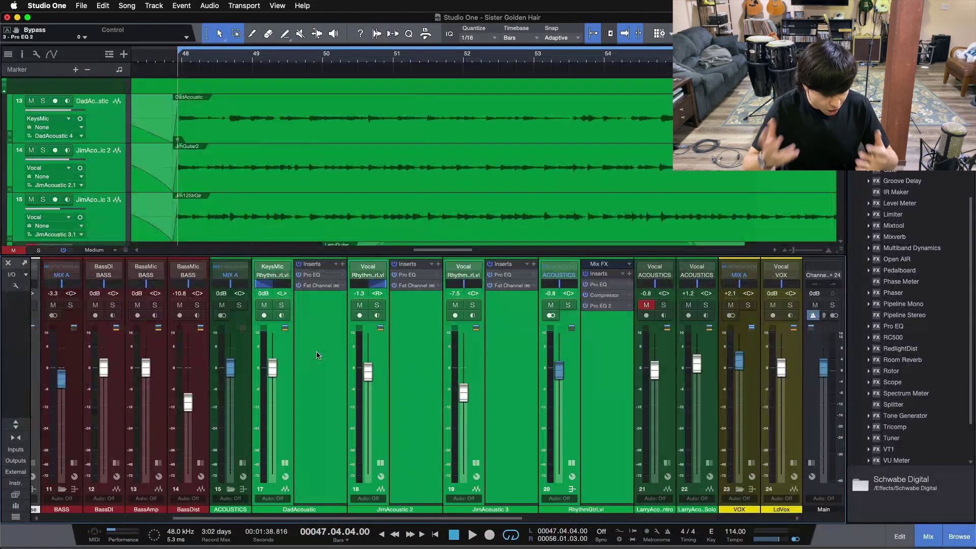
key(space)
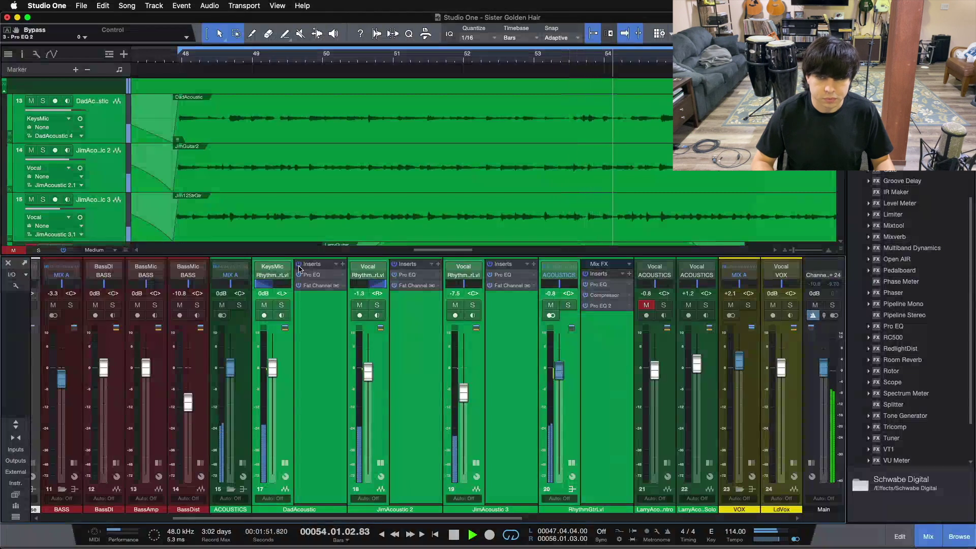
key(space)
key(space)
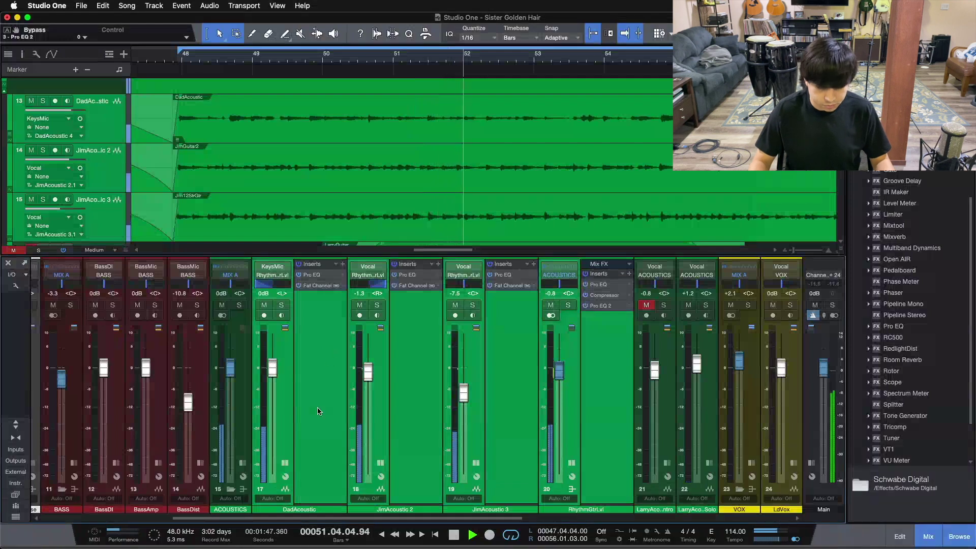
click(314, 390)
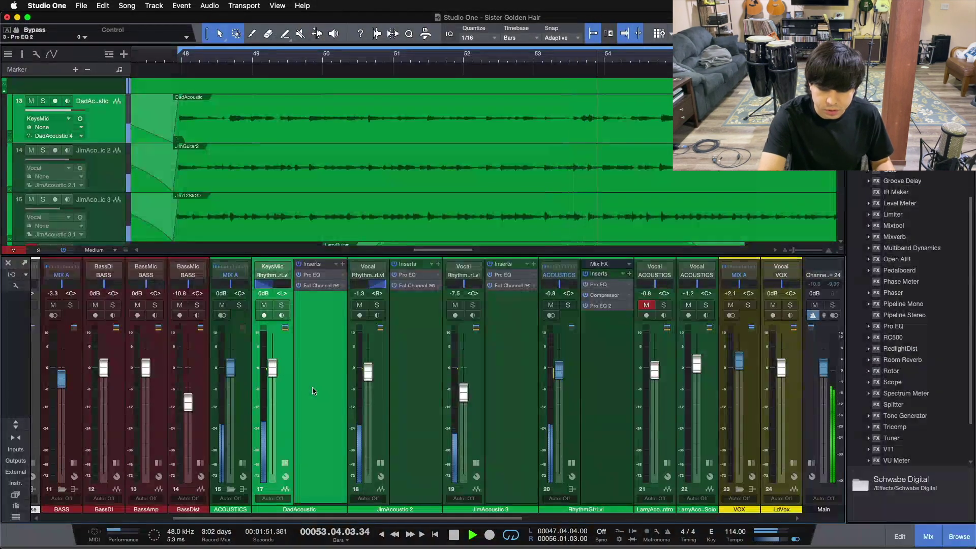
key(space)
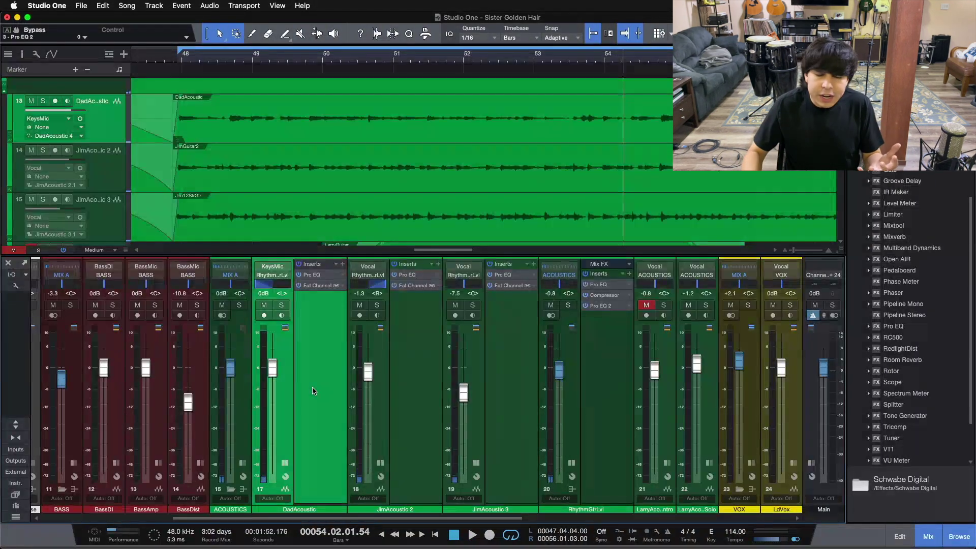
- Examine the DadAcoustic channel's Pro EQ curve and Fat Channel compressor settings, closing each plug-in window
double_click(310, 278)
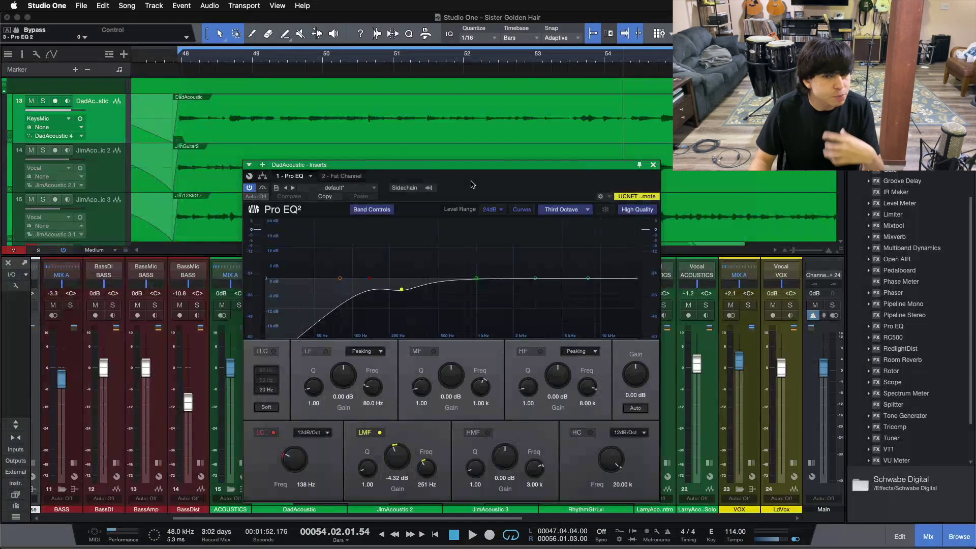
click(653, 166)
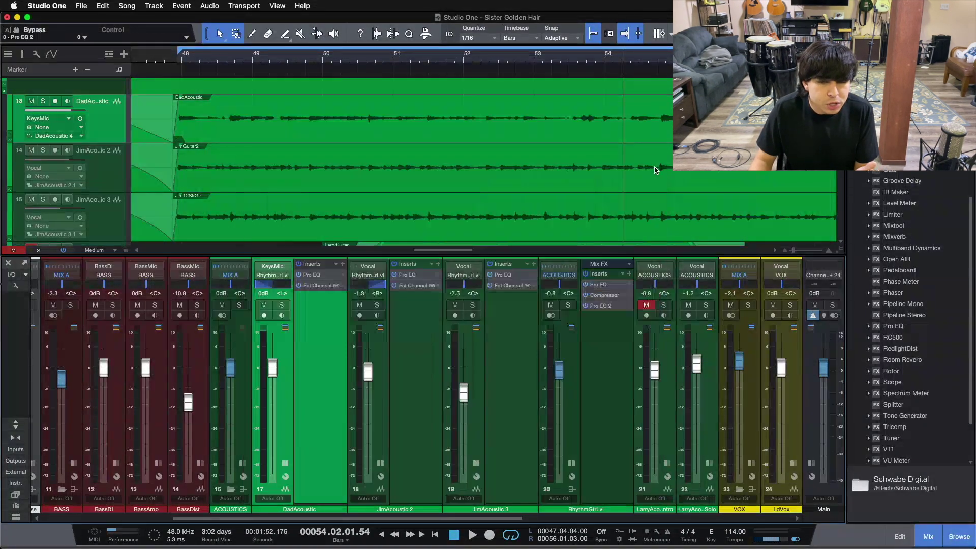
double_click(326, 286)
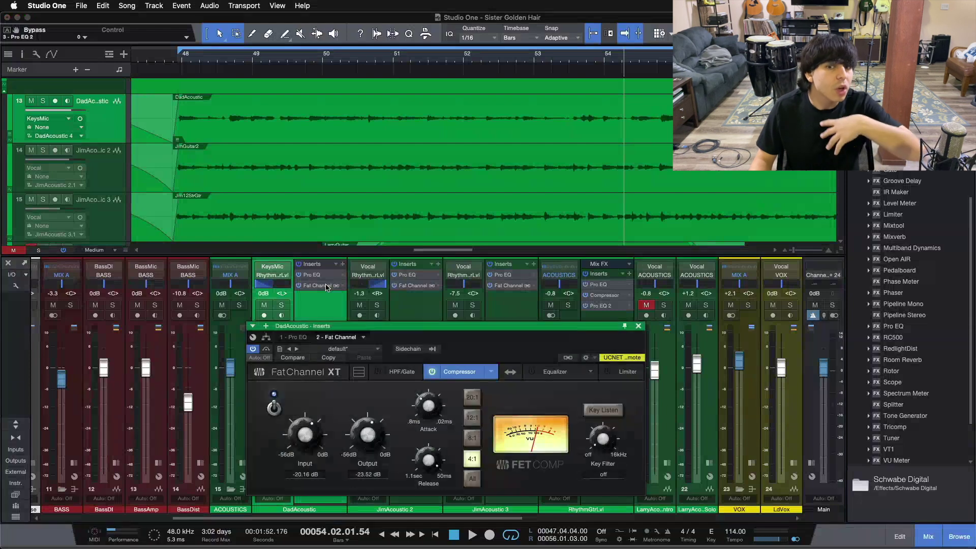
drag(502, 346, 497, 328)
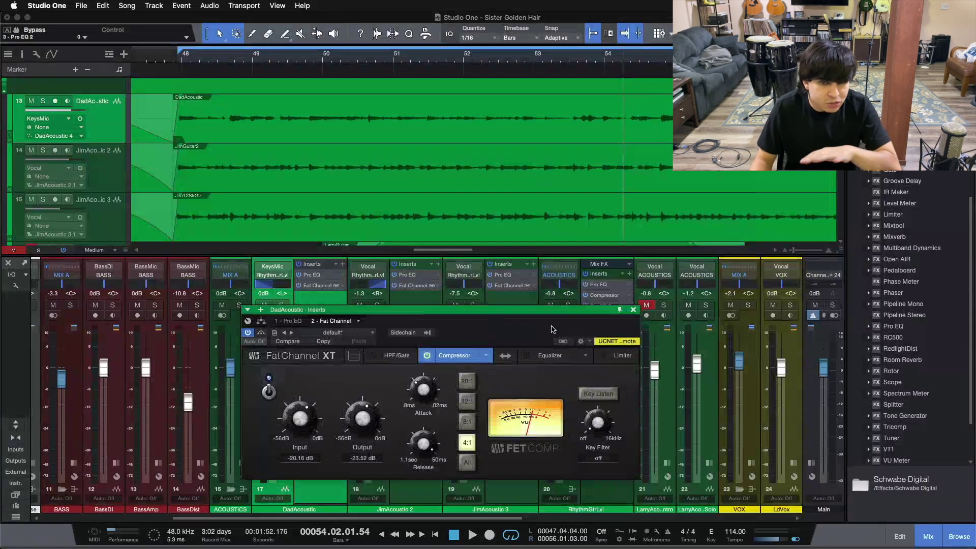
click(633, 310)
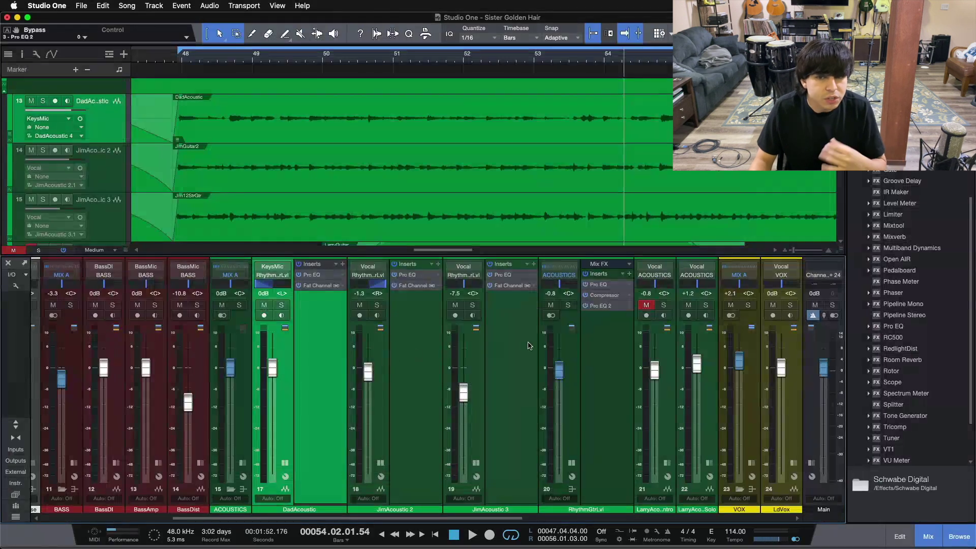
- Collapse the insert sections of the three individual rhythm acoustic channels and select the RhythmGtrLvl bus
click(286, 463)
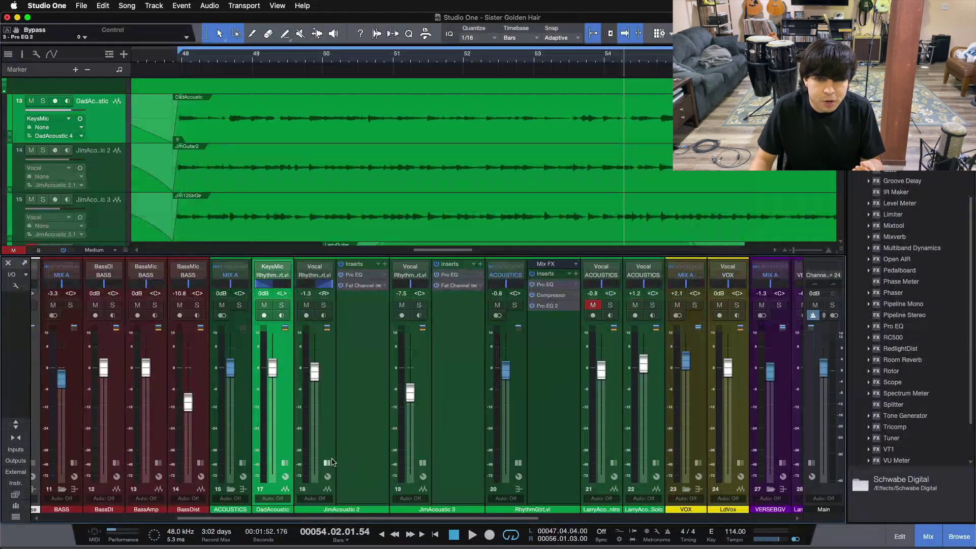
click(329, 462)
click(370, 461)
click(438, 410)
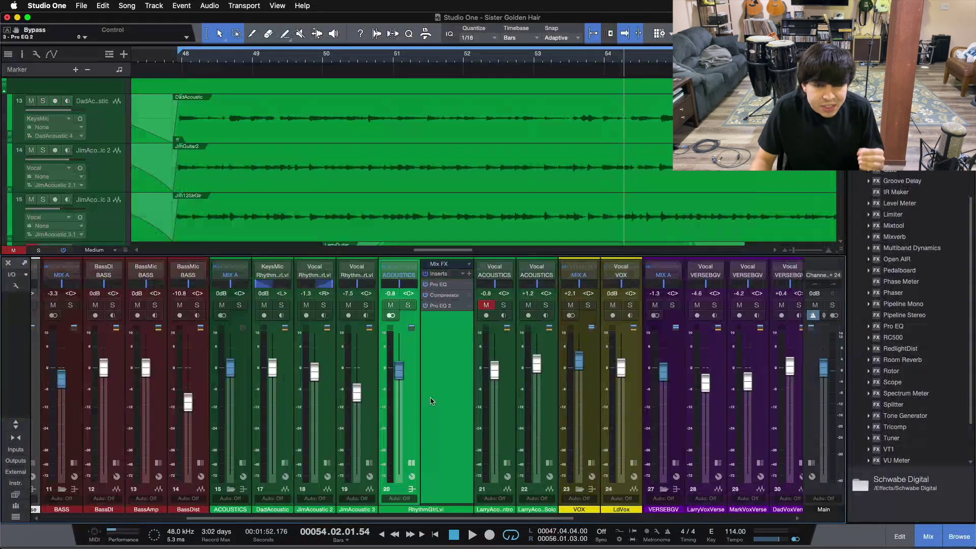
- Review the RhythmGtrLvl bus's Pro EQ, Compressor and Pro EQ 2 in order, then close the plug-in window
click(460, 284)
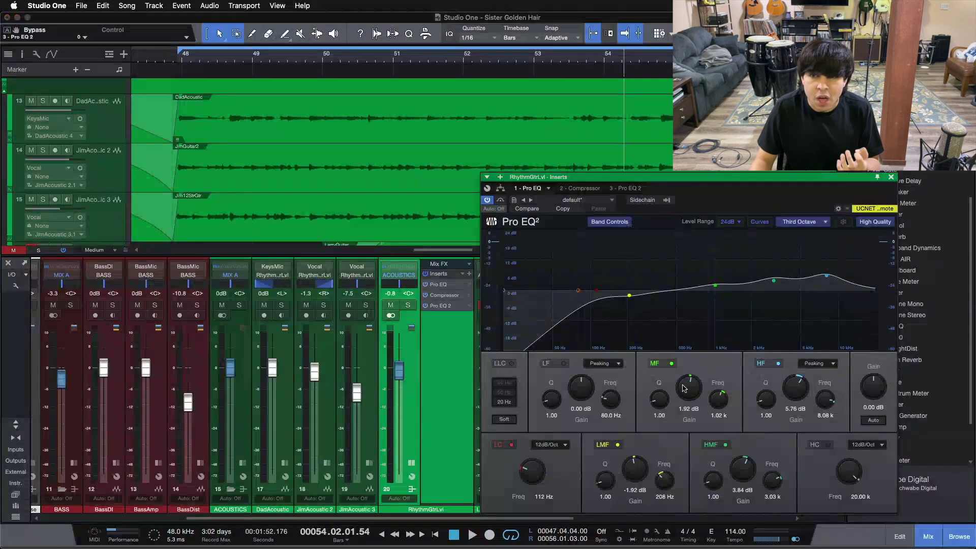
click(571, 188)
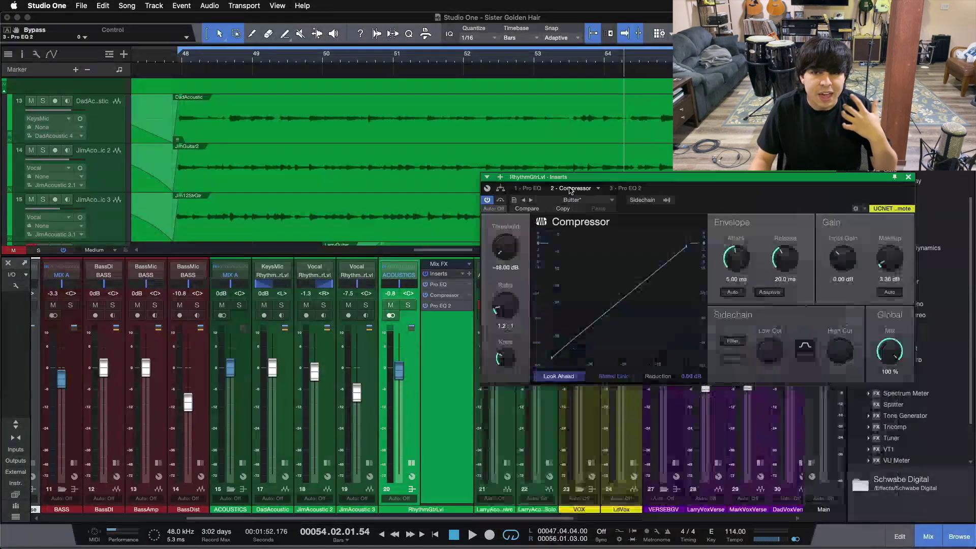
click(622, 188)
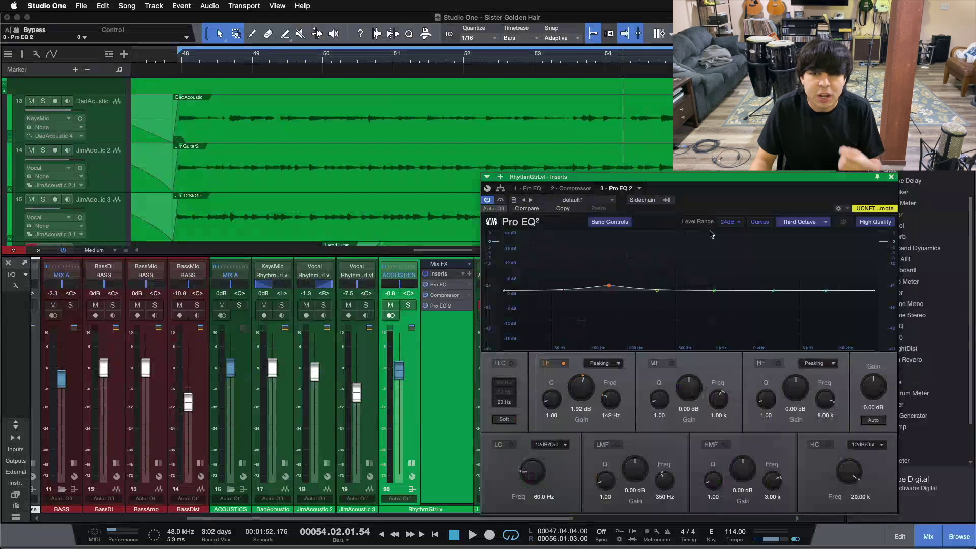
click(891, 177)
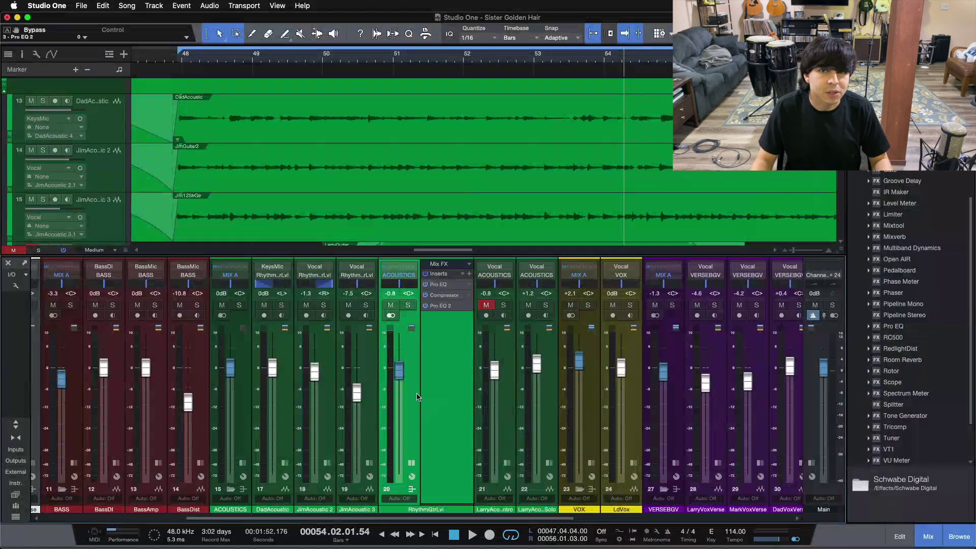